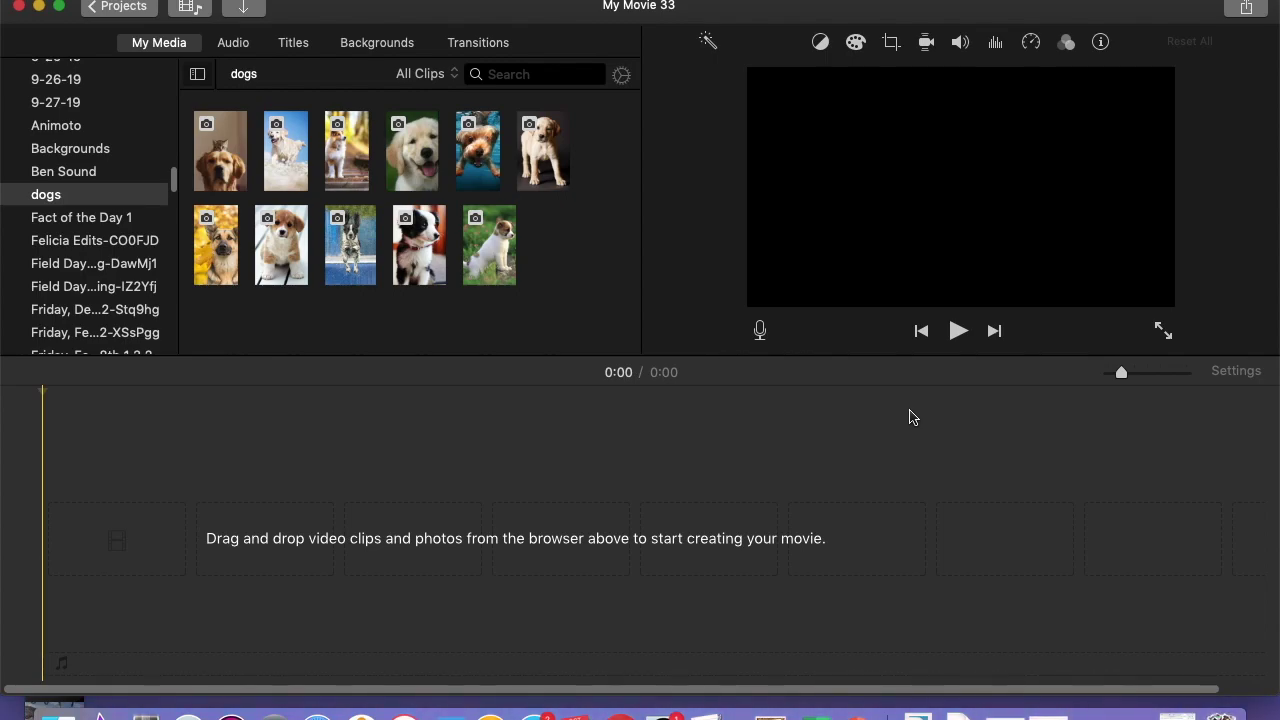
left_click(82, 197)
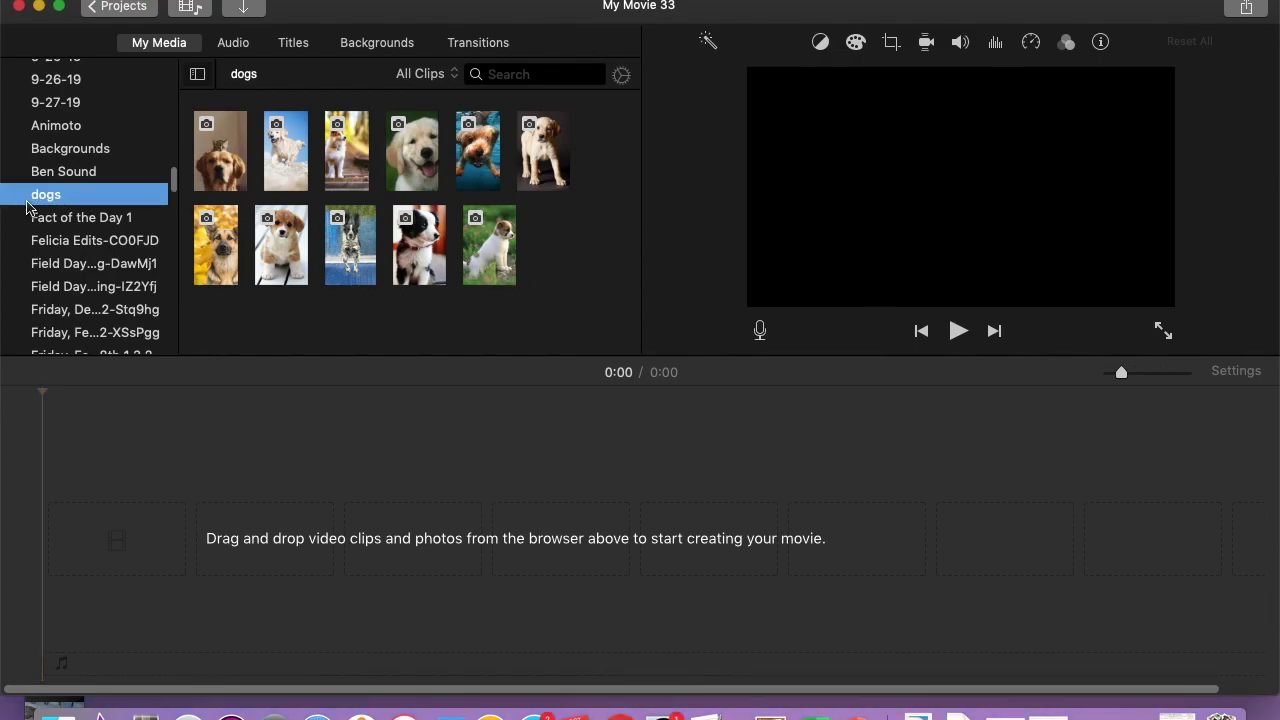
left_click(60, 217)
left_click(45, 195)
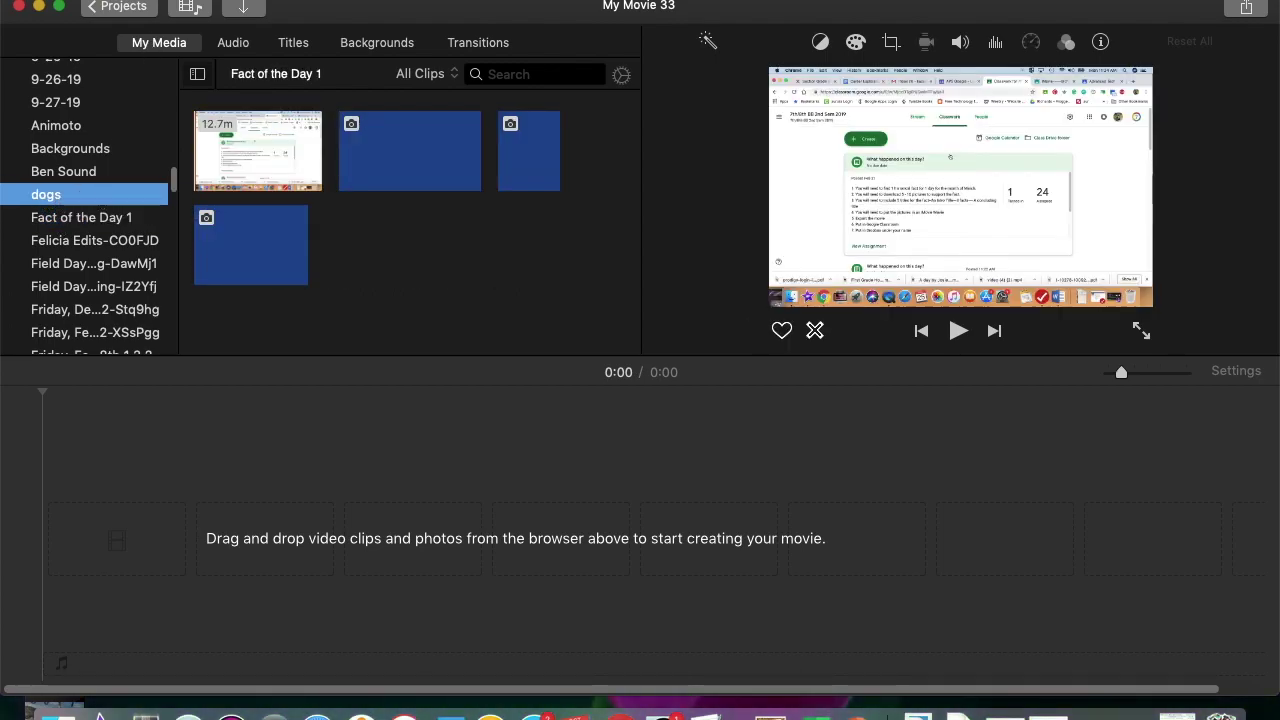
right_click(108, 195)
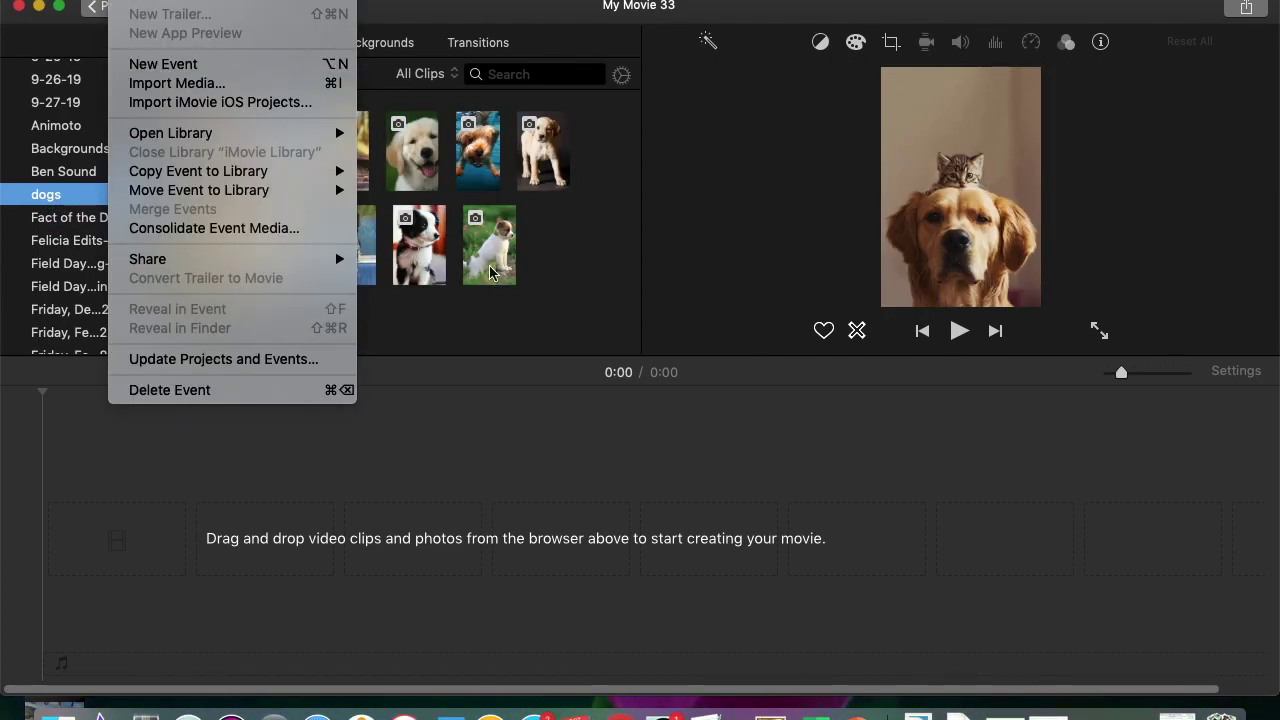
left_click(518, 312)
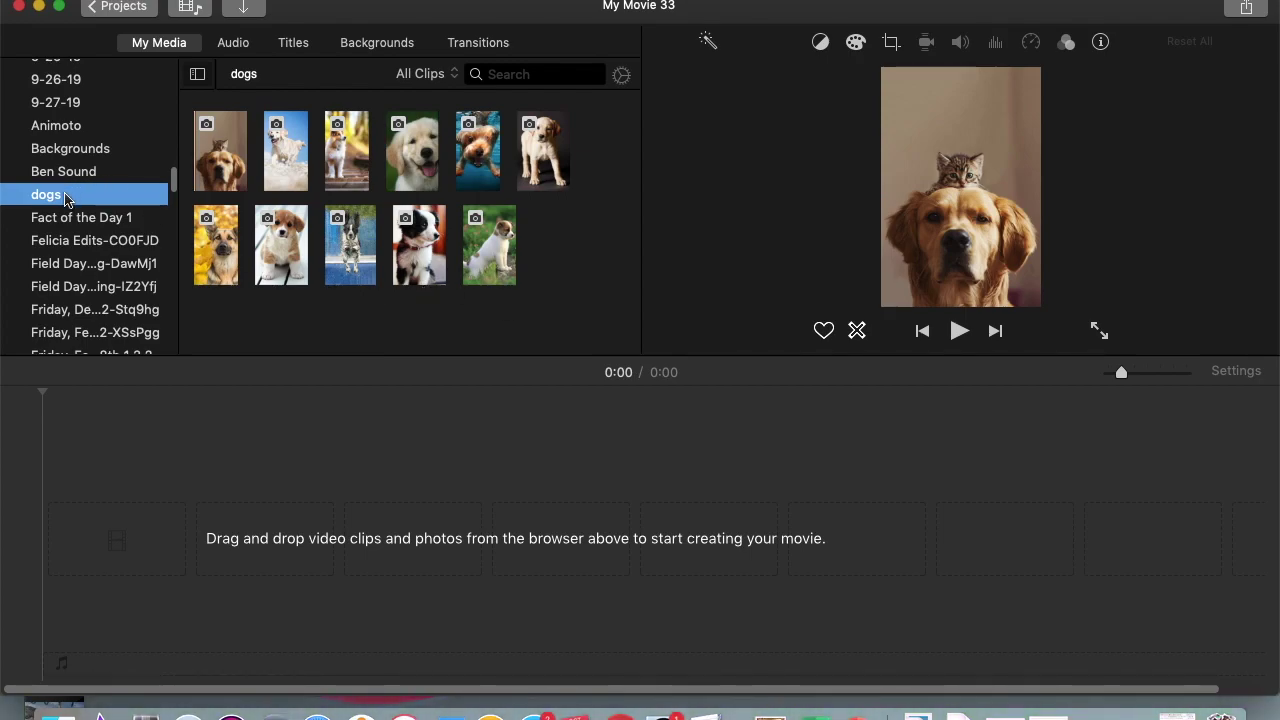
left_click(279, 358)
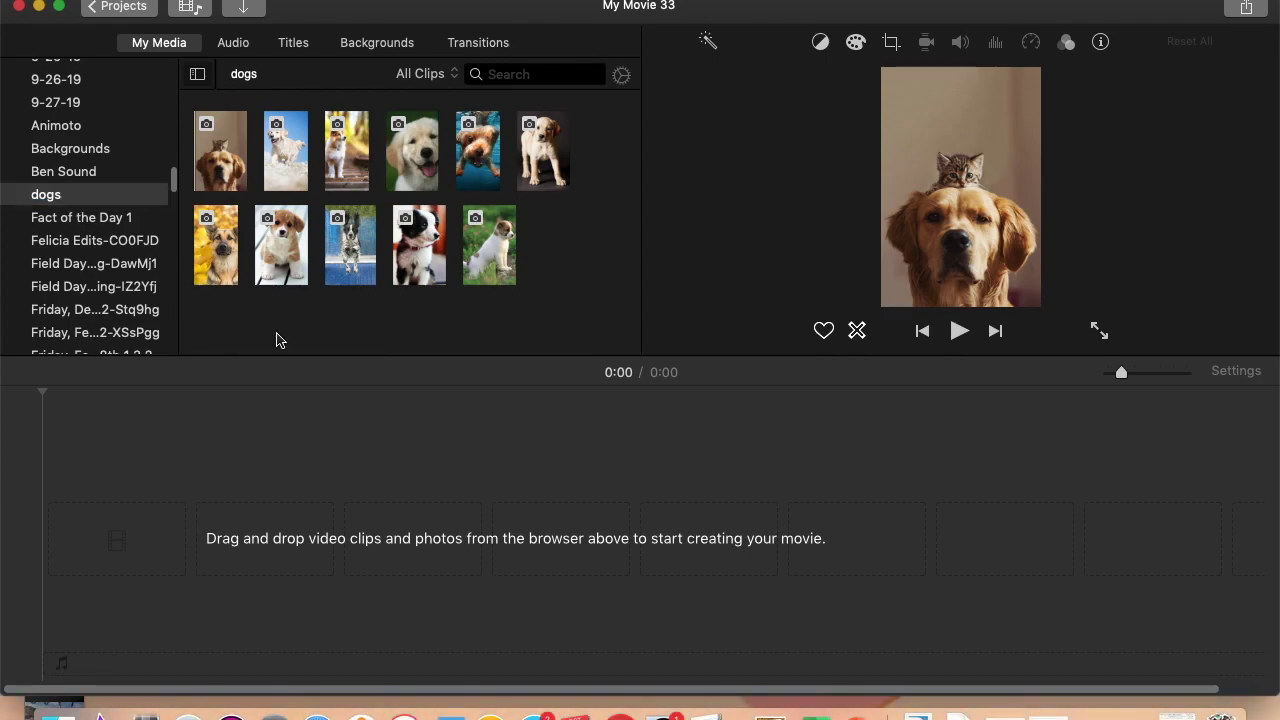
Select all eleven dog photos and drag them into the timeline as 2-second stills.
left_click(220, 145)
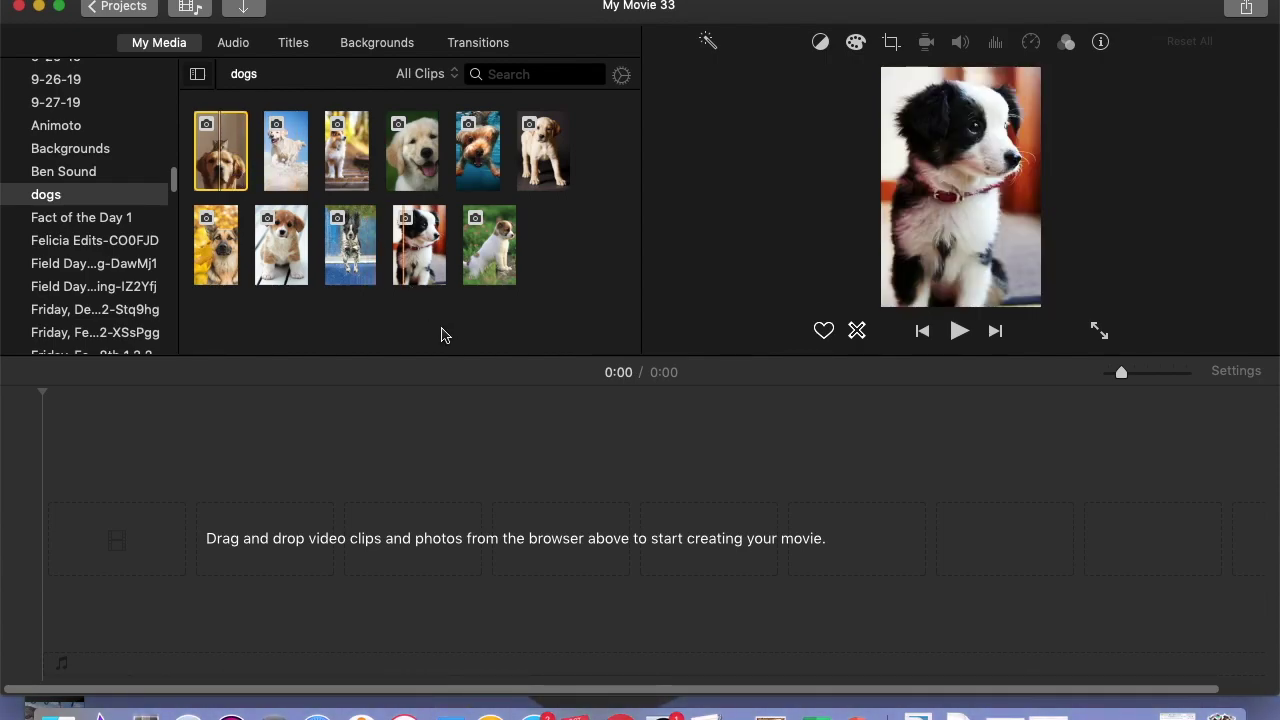
key("super+a")
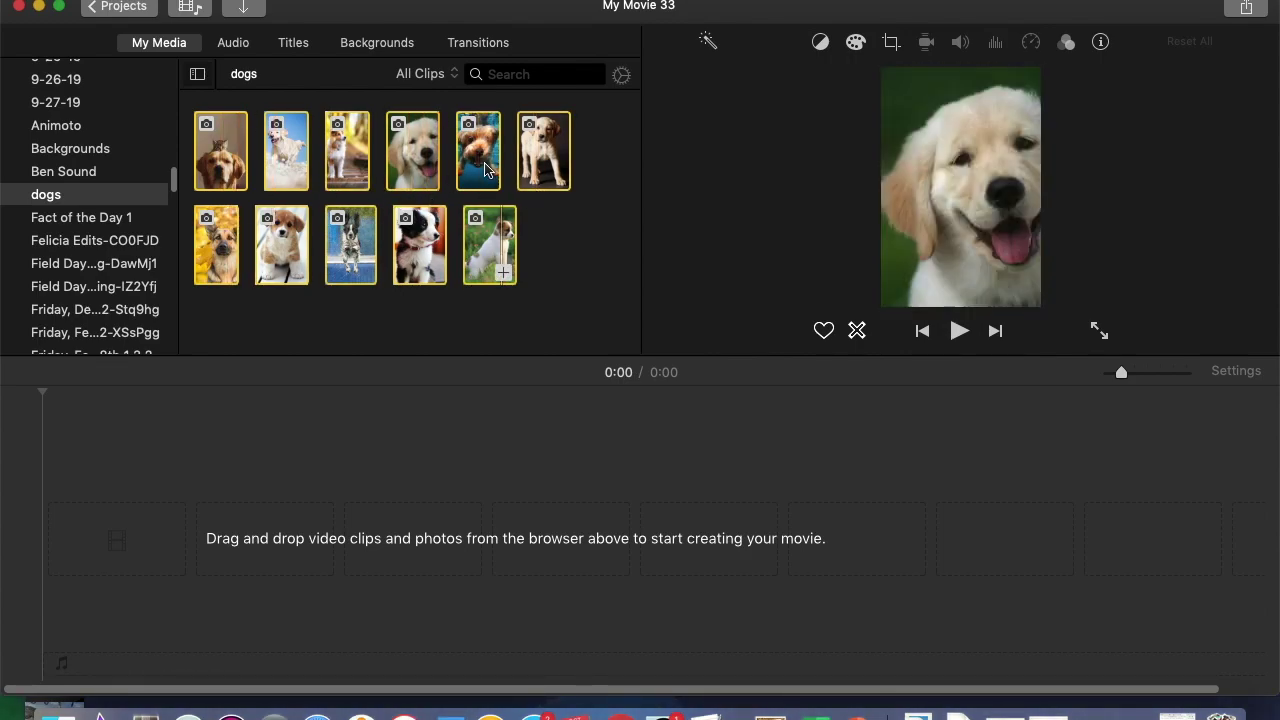
left_click_drag(222, 160, 240, 465)
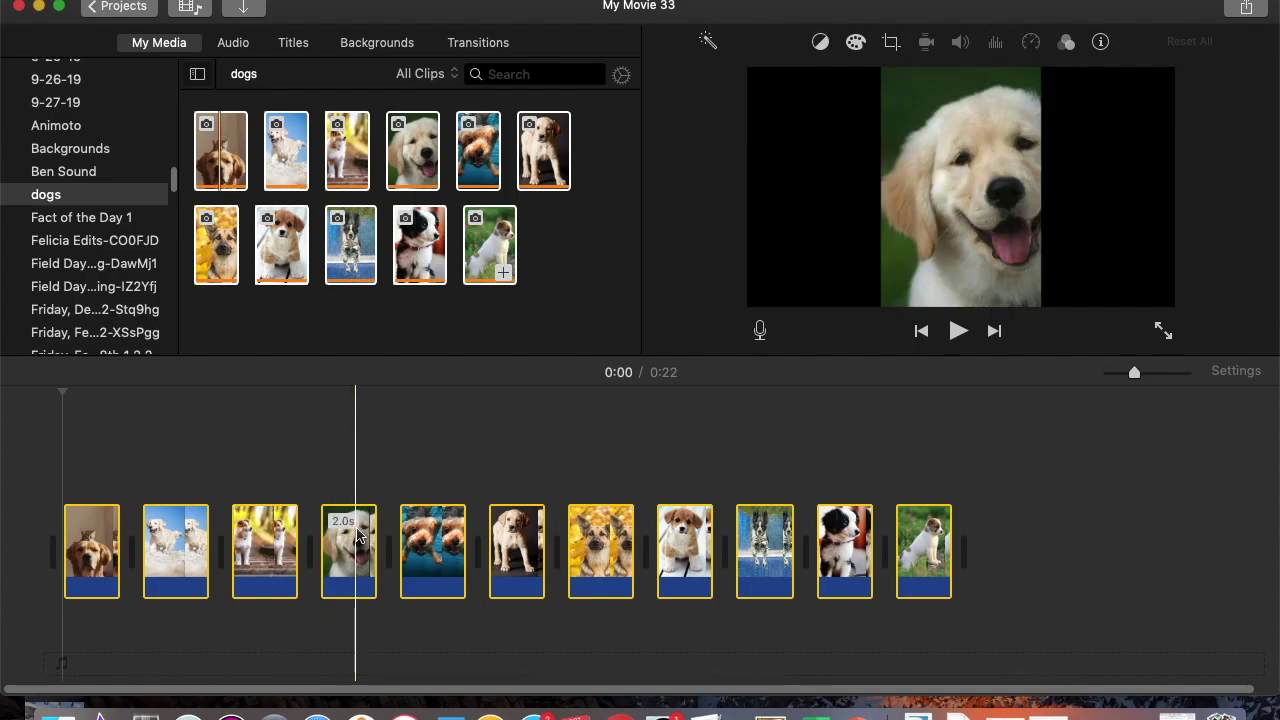
Set every photo's duration to 3.0 seconds, making a 0:32 movie, and show the title styles.
left_click(1101, 43)
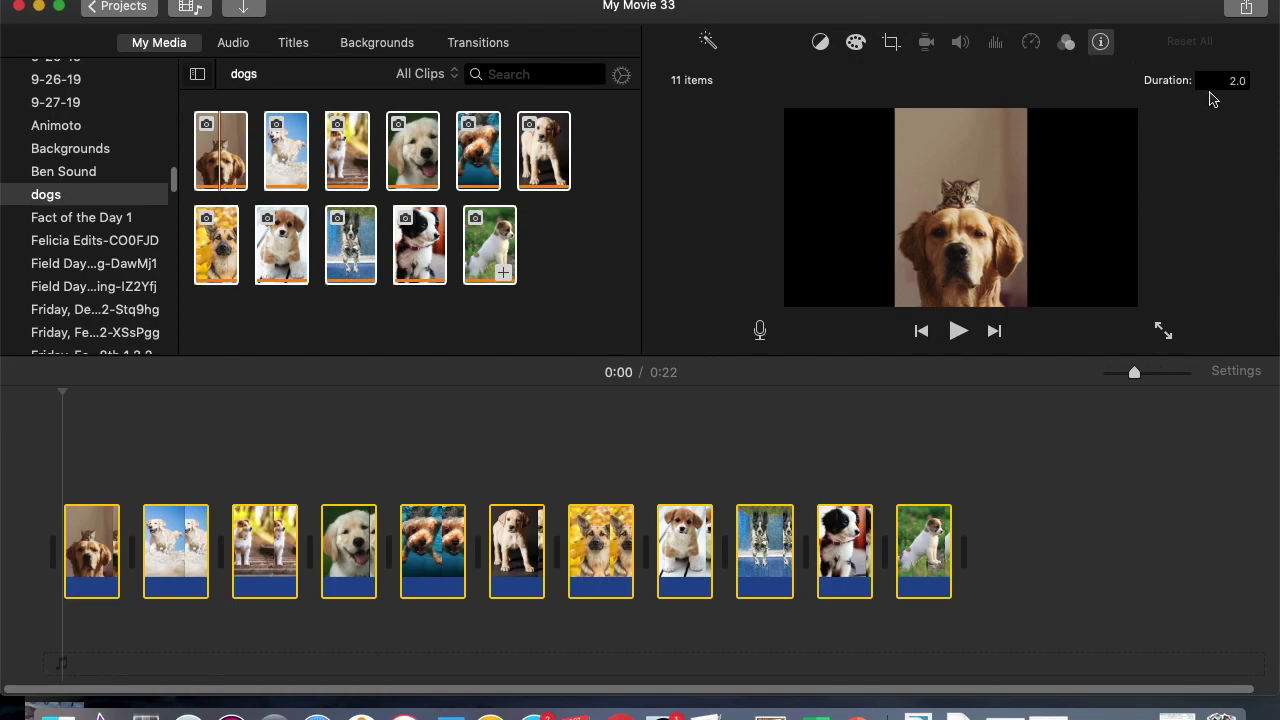
left_click(1232, 82)
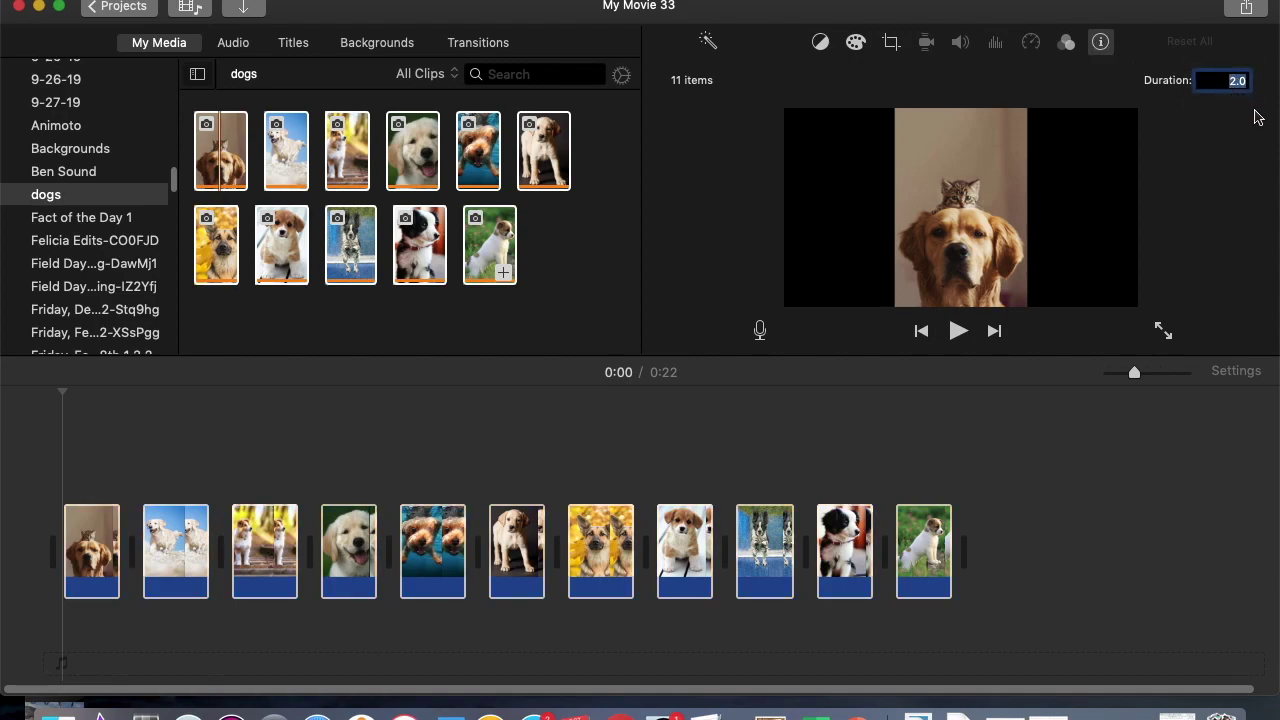
type("3.")
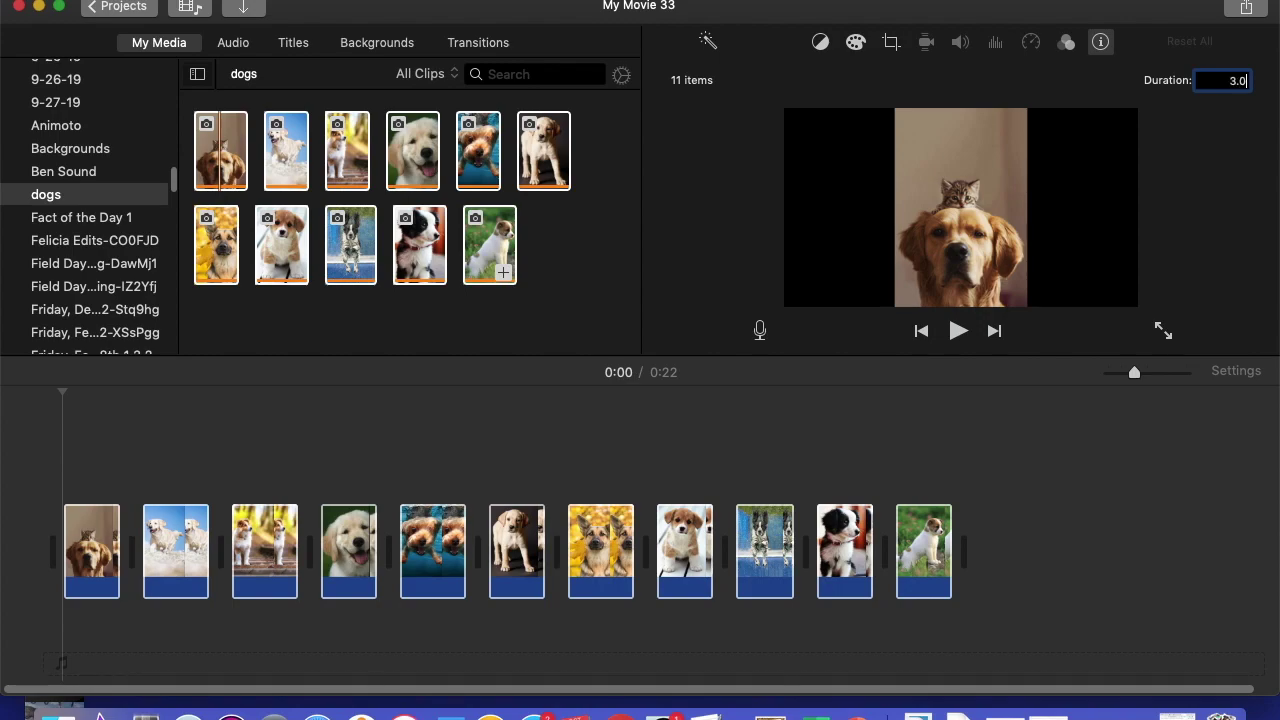
key("Return")
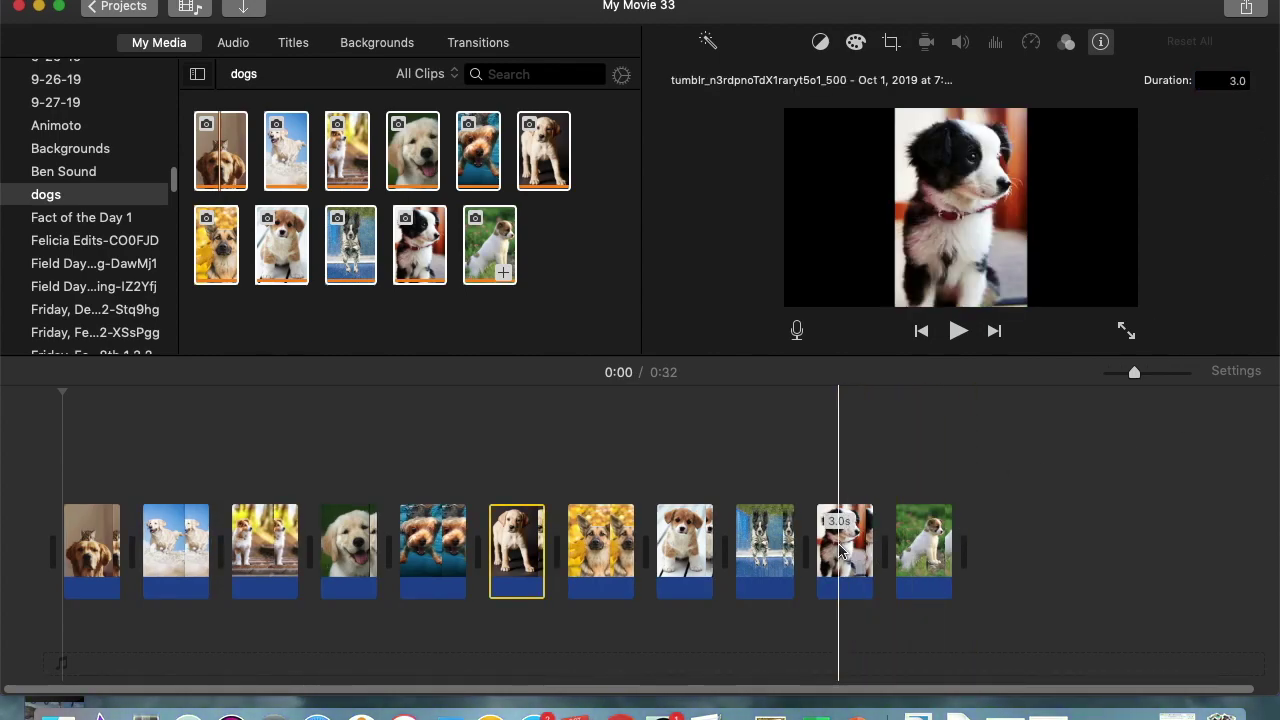
left_click(70, 545)
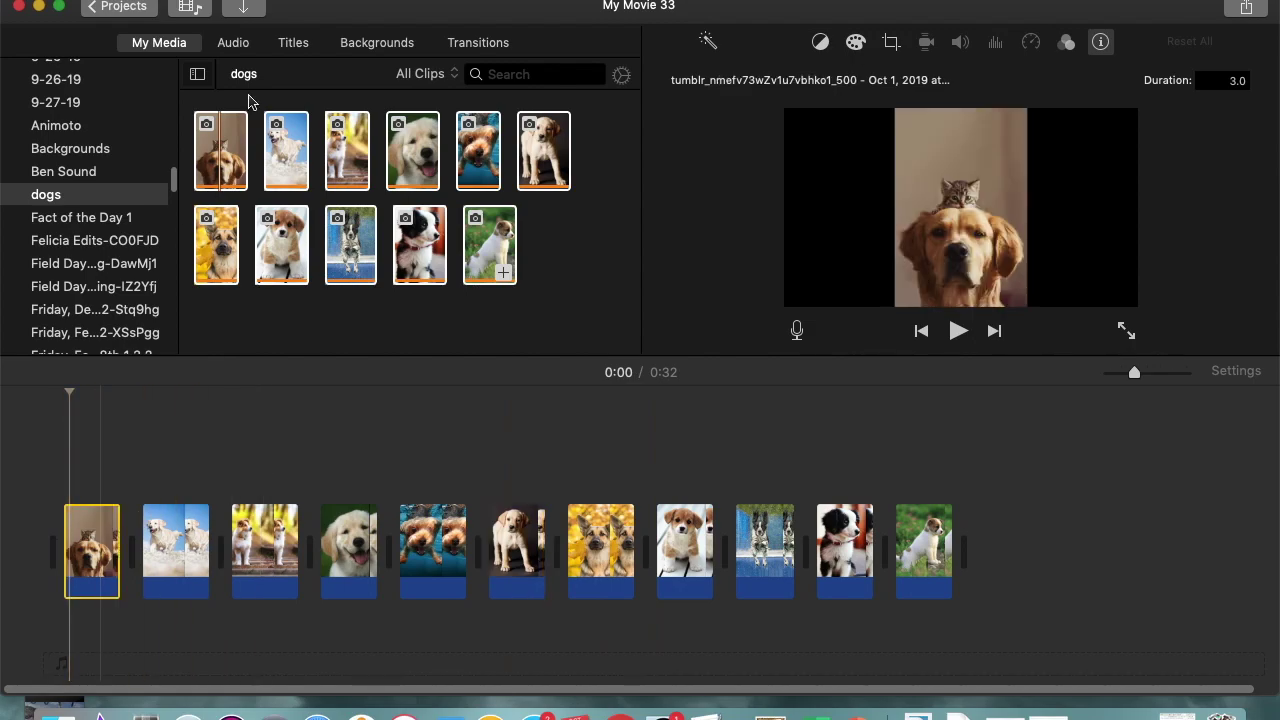
left_click(293, 42)
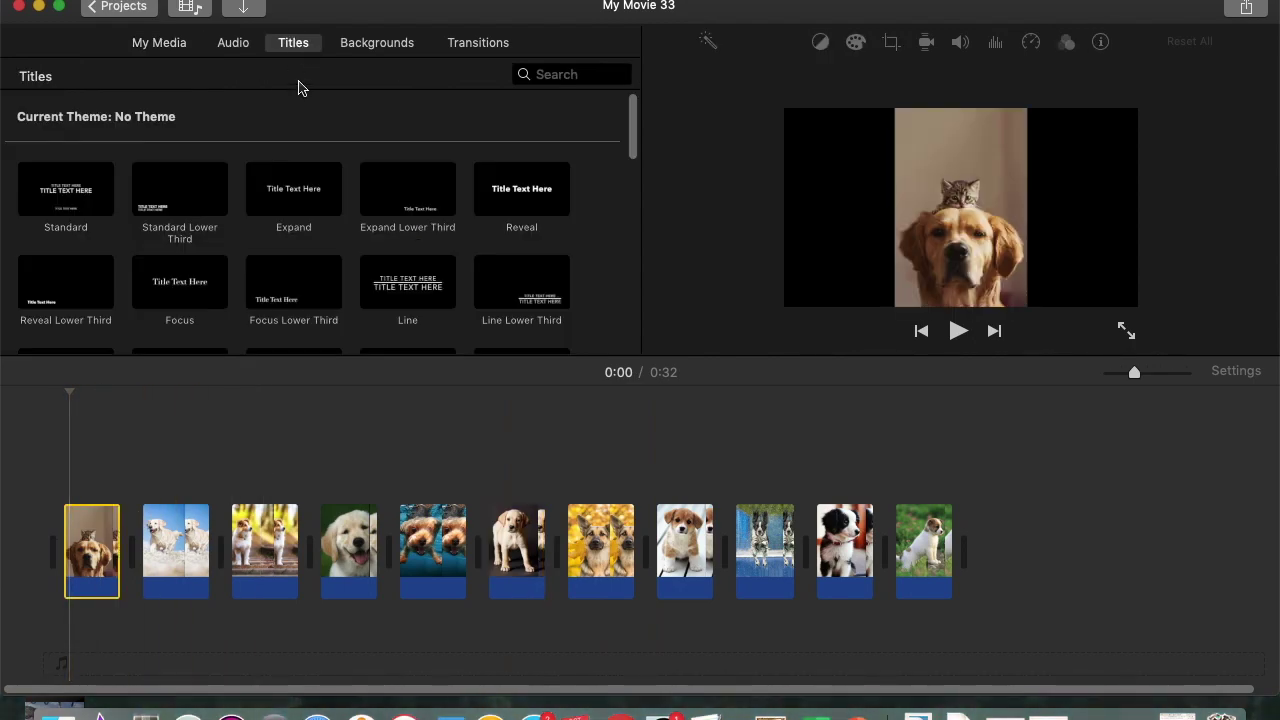
Add a Line title over the first clip and delete its top text line.
left_click(372, 279)
key("q")
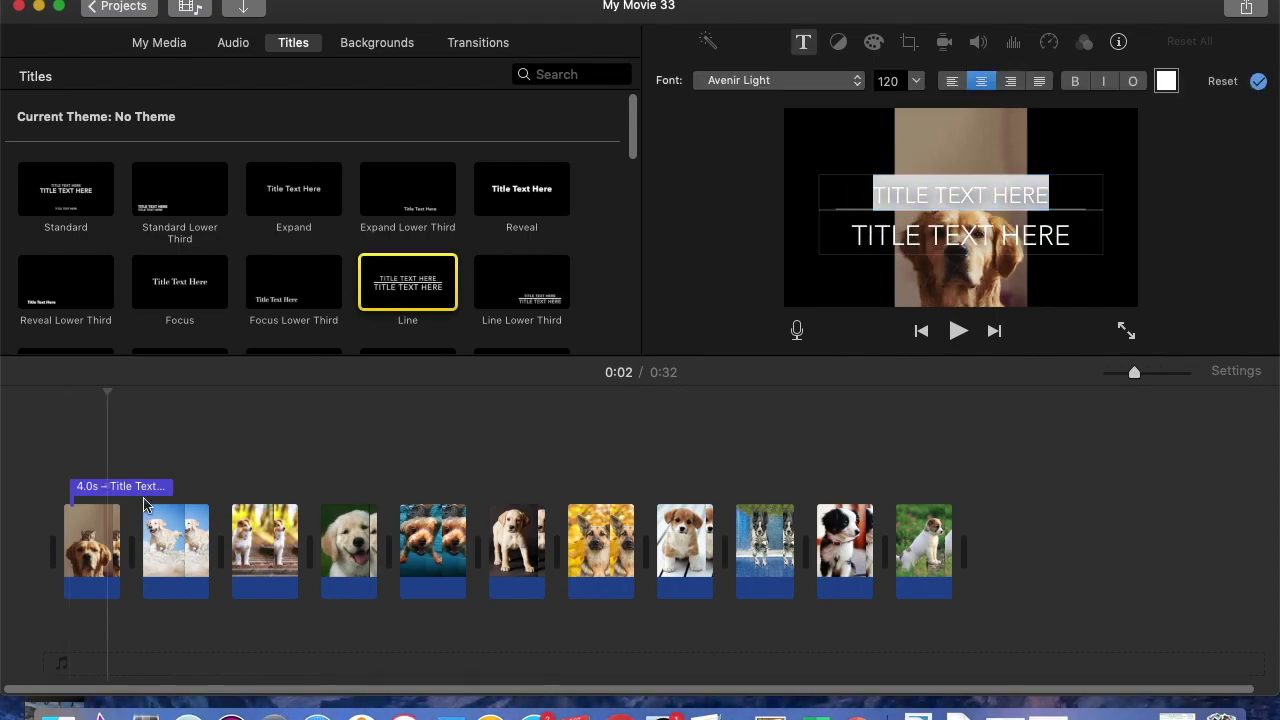
left_click(98, 490)
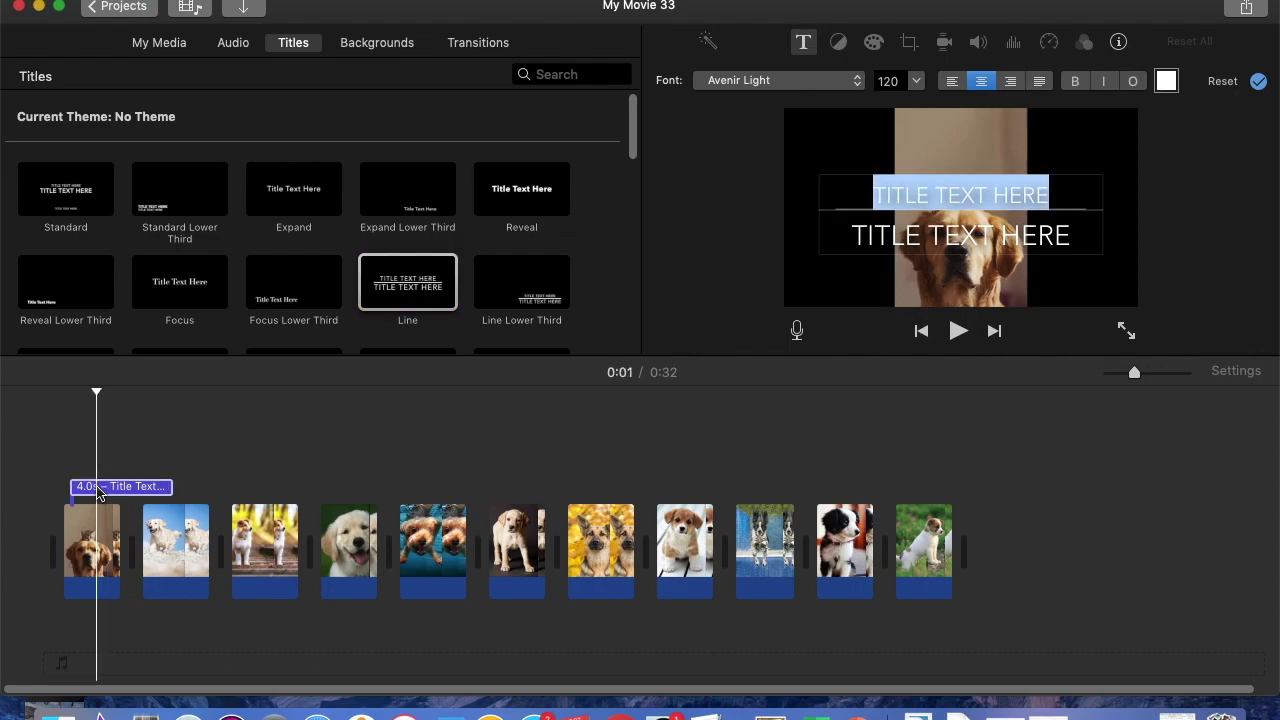
key("BackSpace")
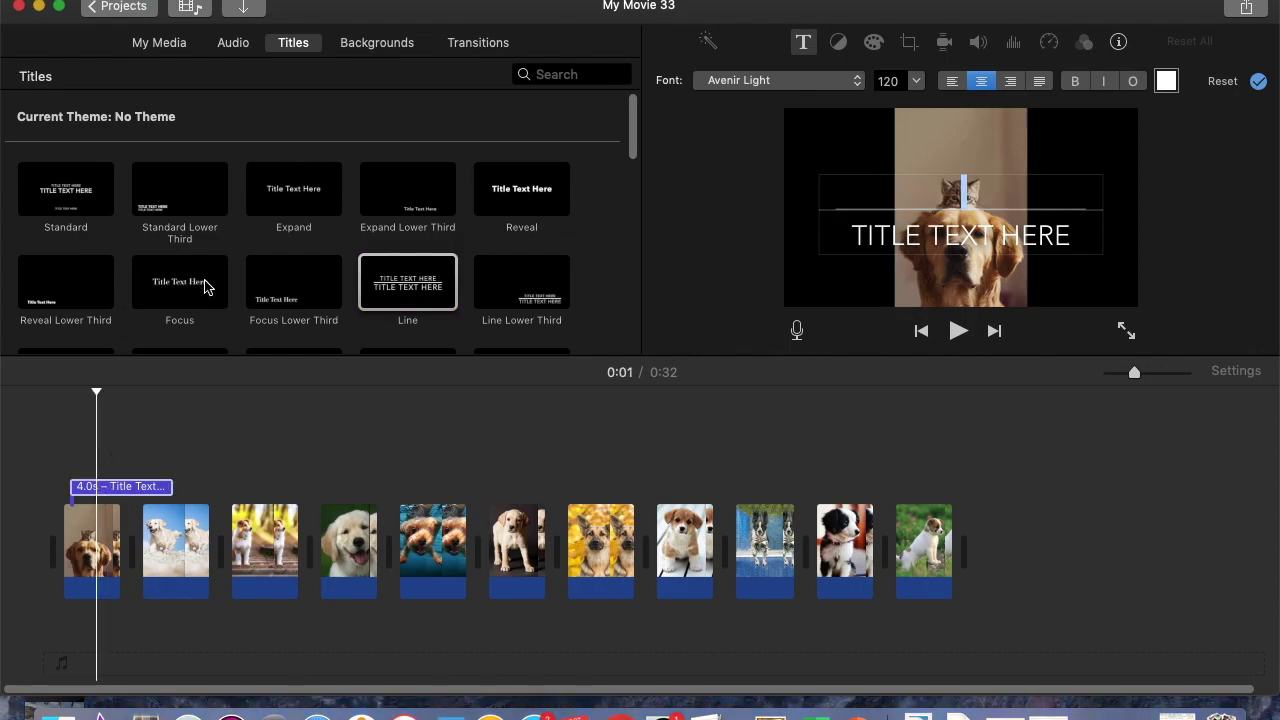
Select the Pop-up title style in the title browser.
scroll(201, 289, "down", 3)
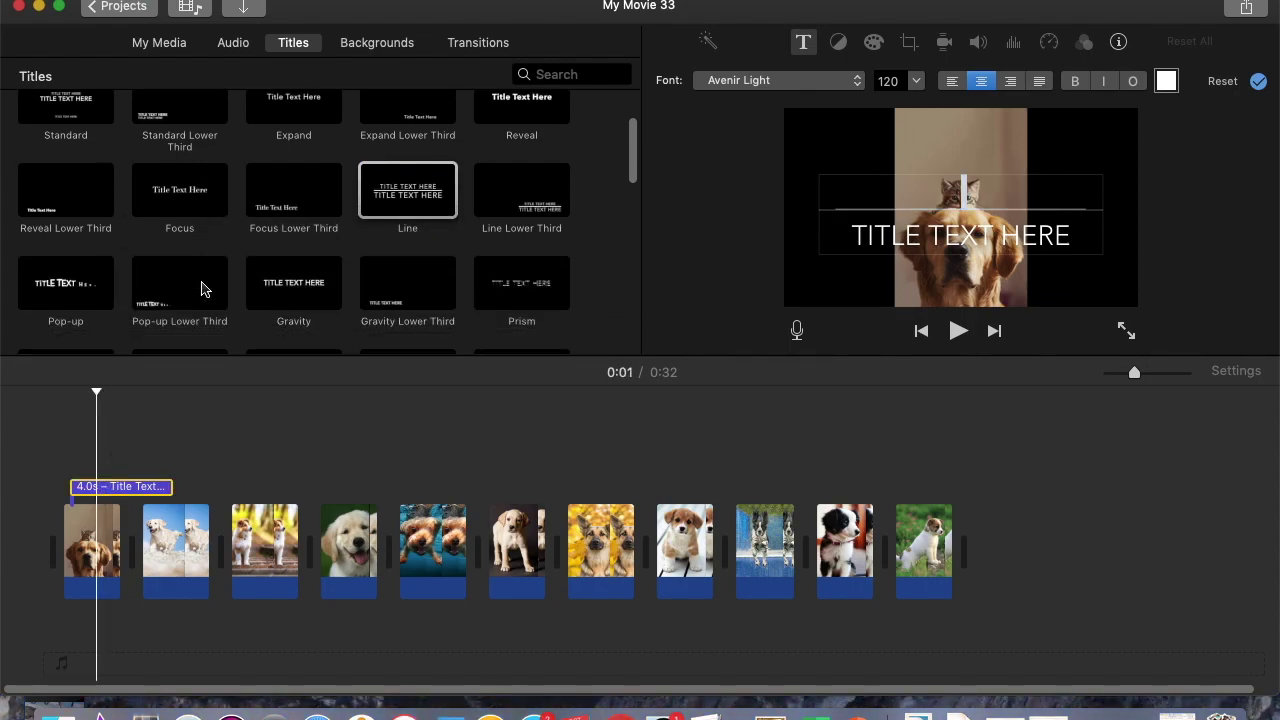
left_click(63, 290)
left_click(14, 550)
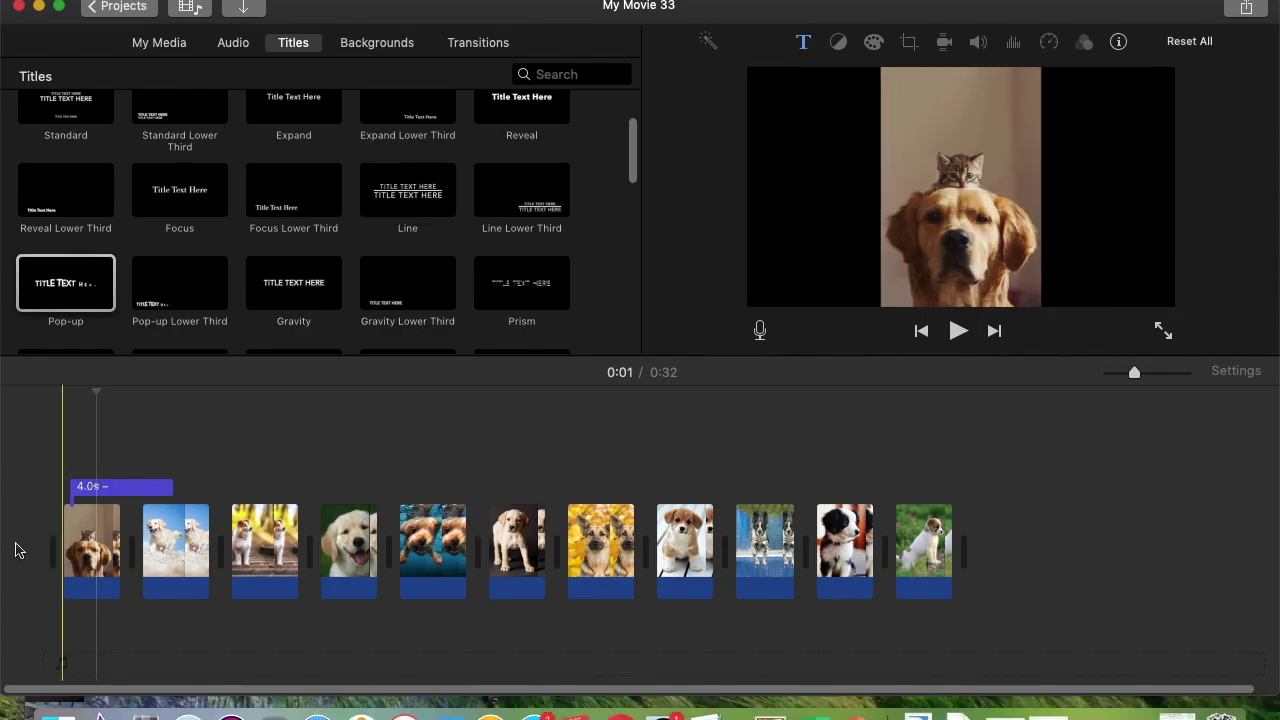
Insert the Pop-up title at the movie's start and delete the overlaid Line title.
left_click_drag(28, 518, 30, 520)
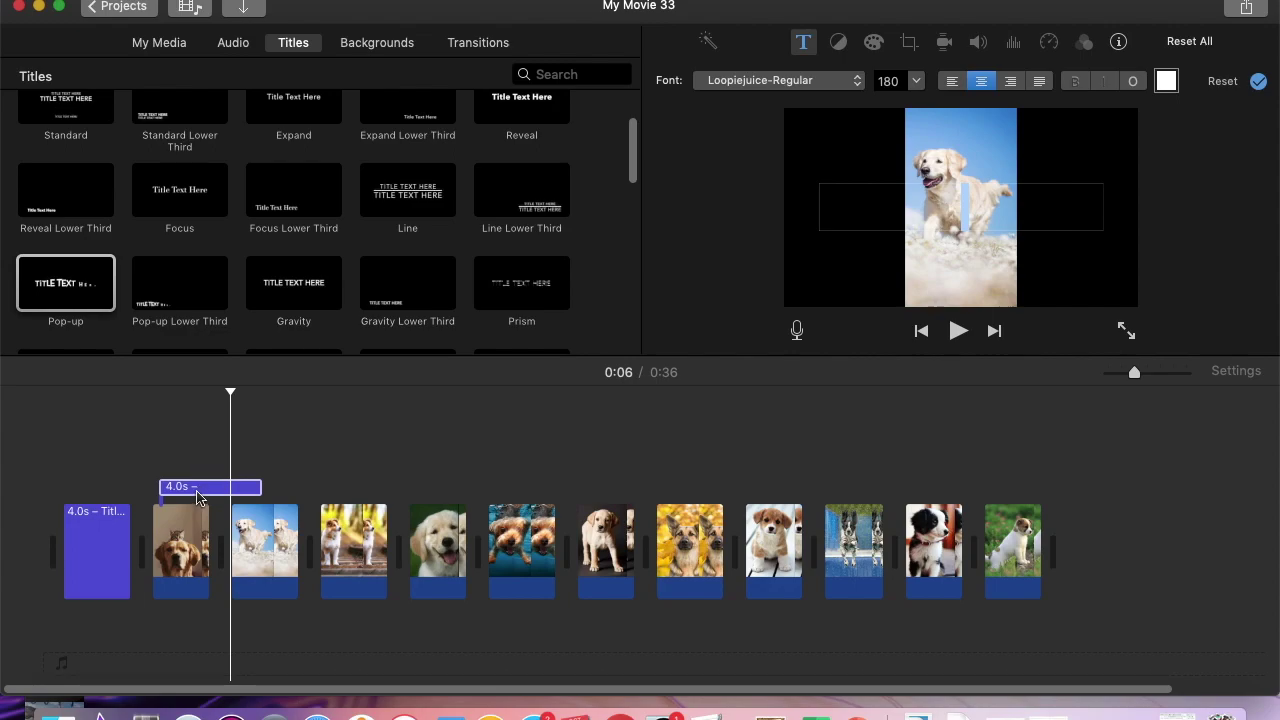
right_click(173, 489)
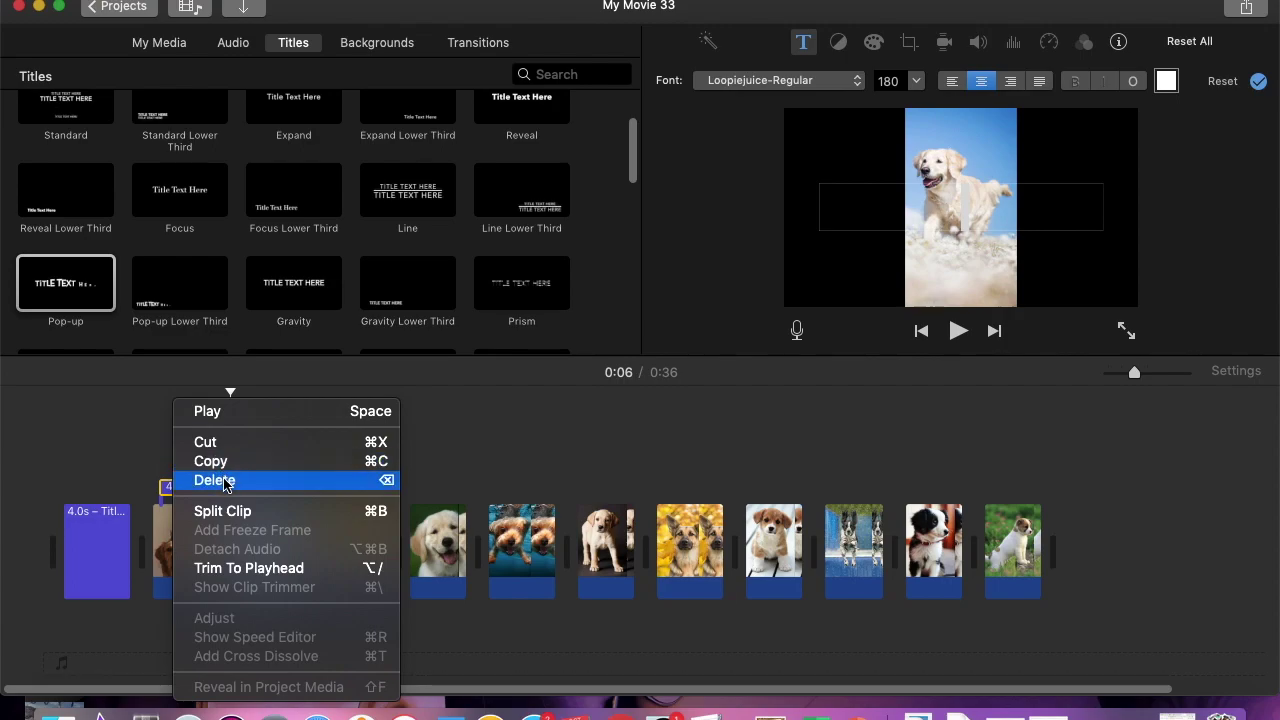
left_click(214, 480)
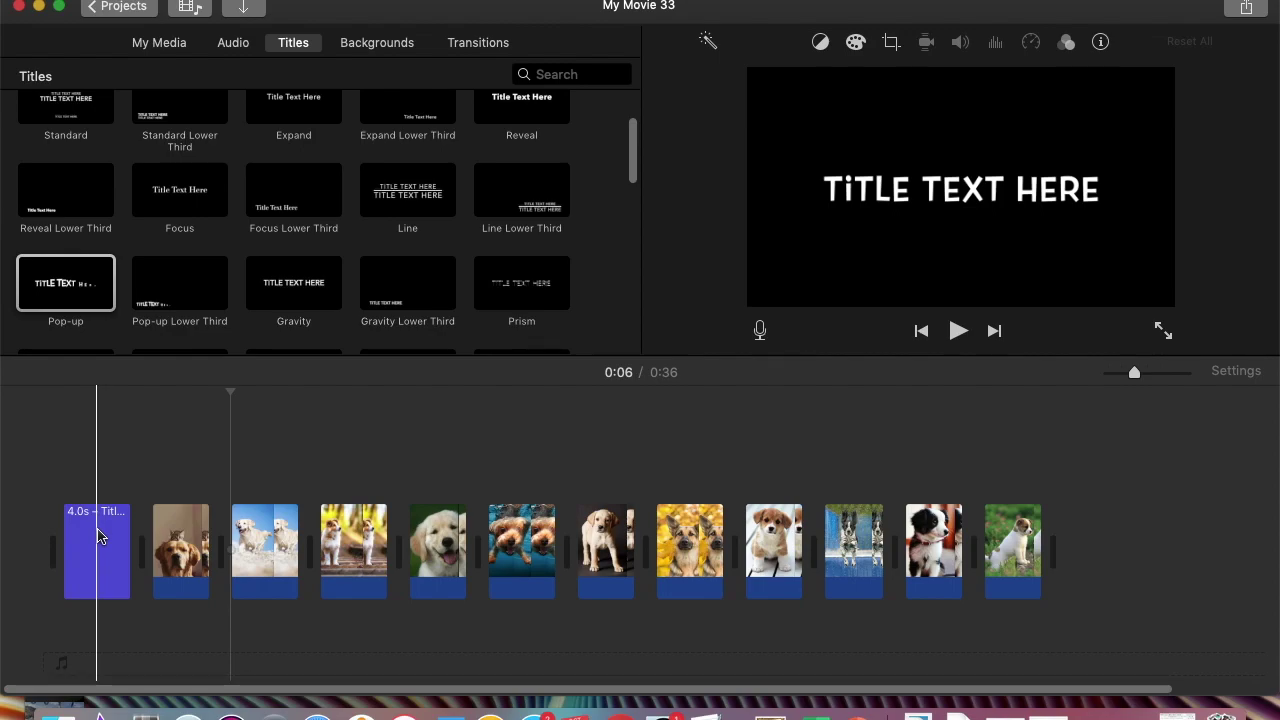
Preview the opening title, then select all photo clips from first to last.
left_click(98, 537)
left_click(146, 440)
key("space")
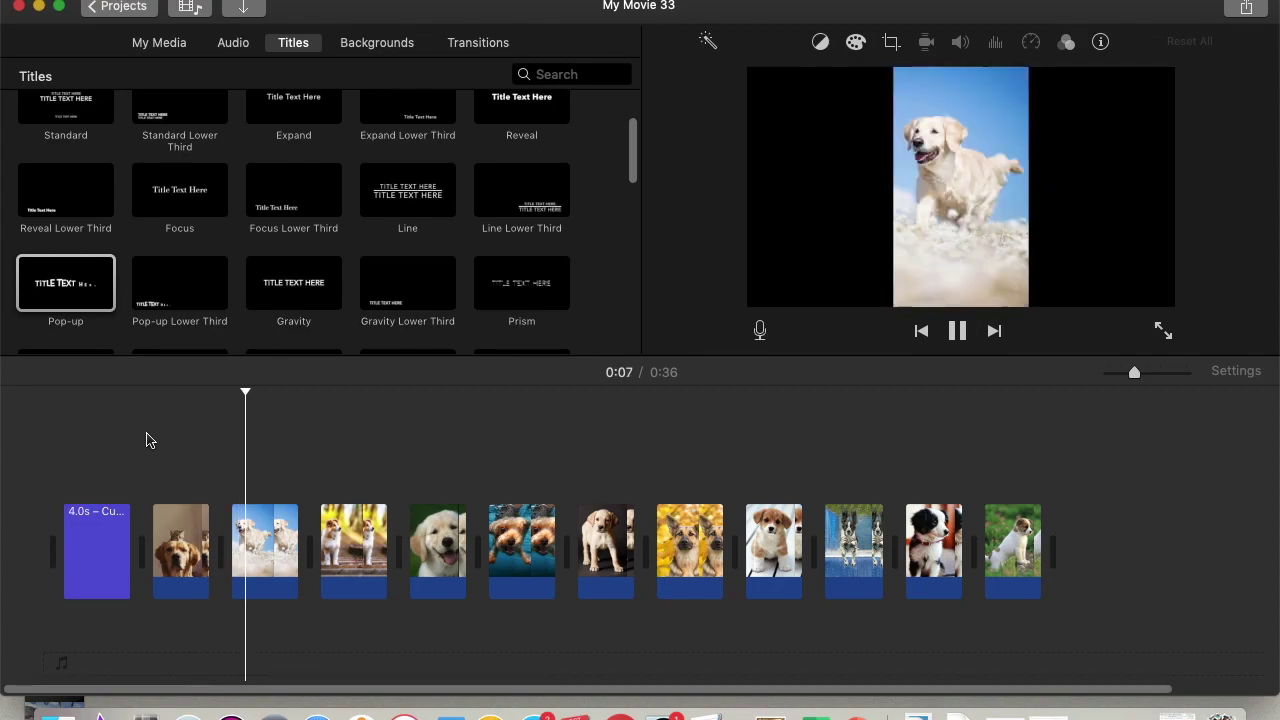
key("space")
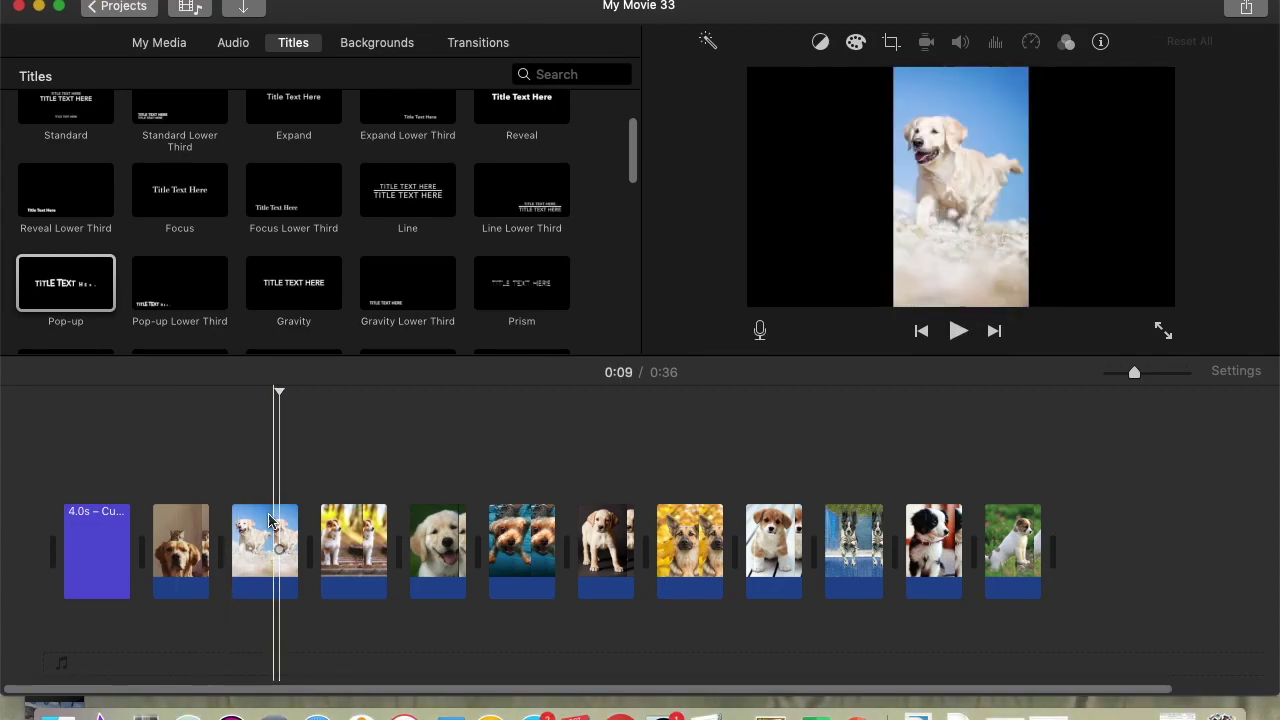
left_click(177, 540)
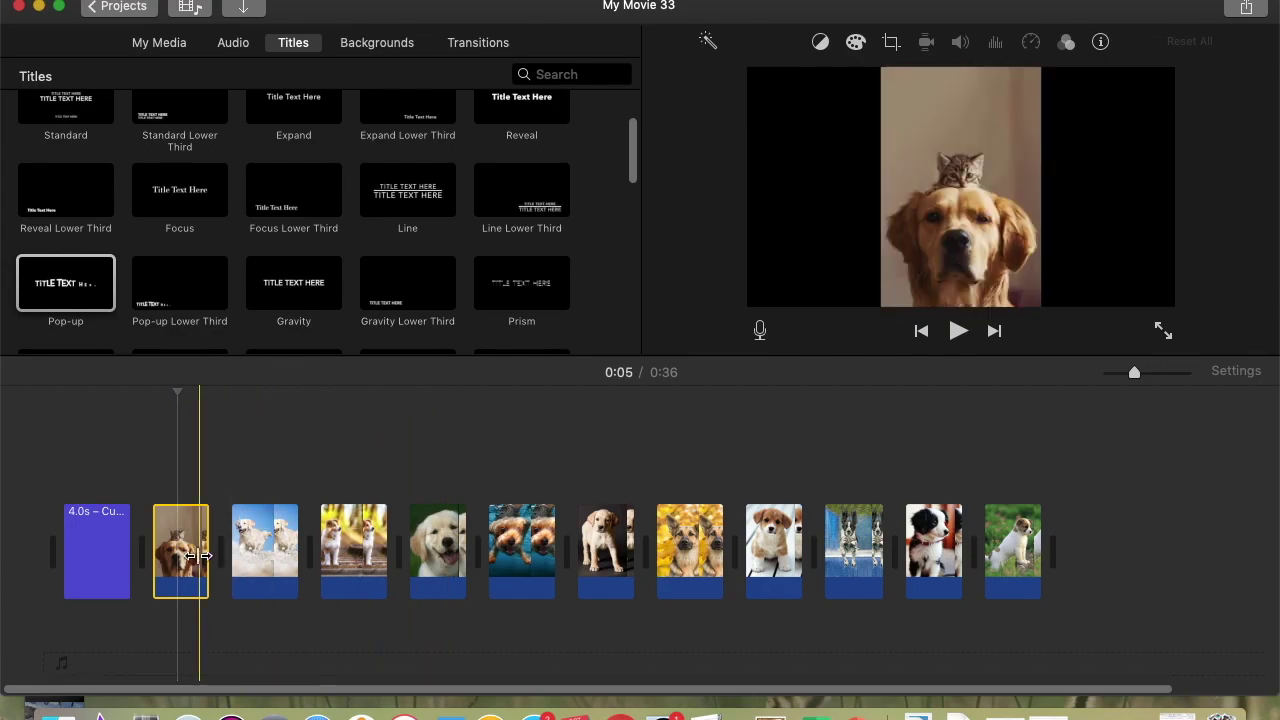
left_click(1022, 548, "shift")
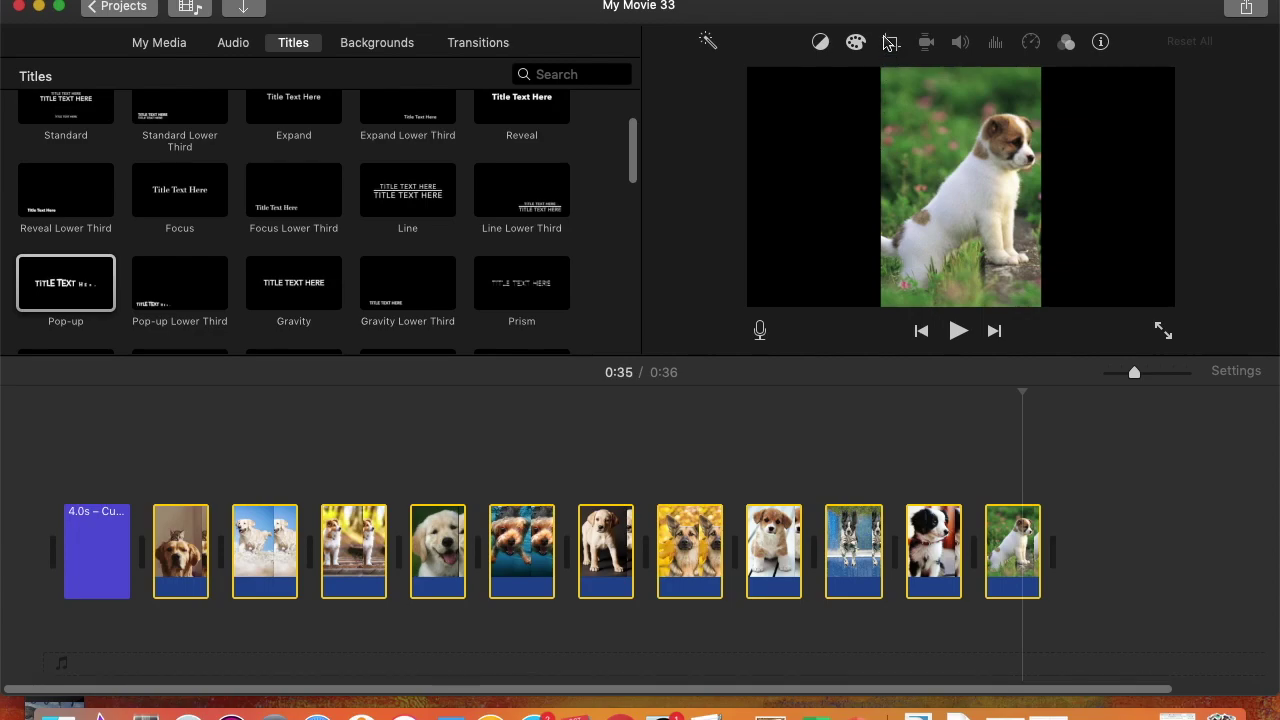
Apply Ken Burns motion to the last clip, the puppy in the grass, and preview it.
left_click(891, 43)
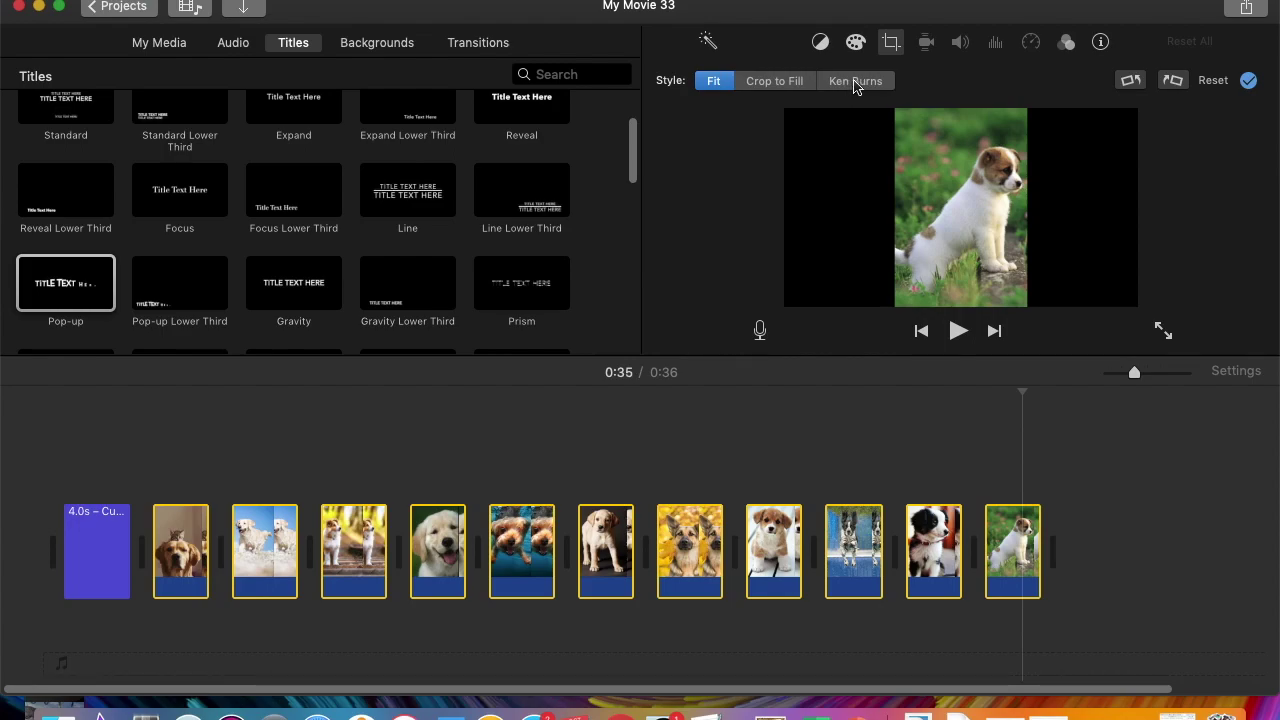
left_click(855, 82)
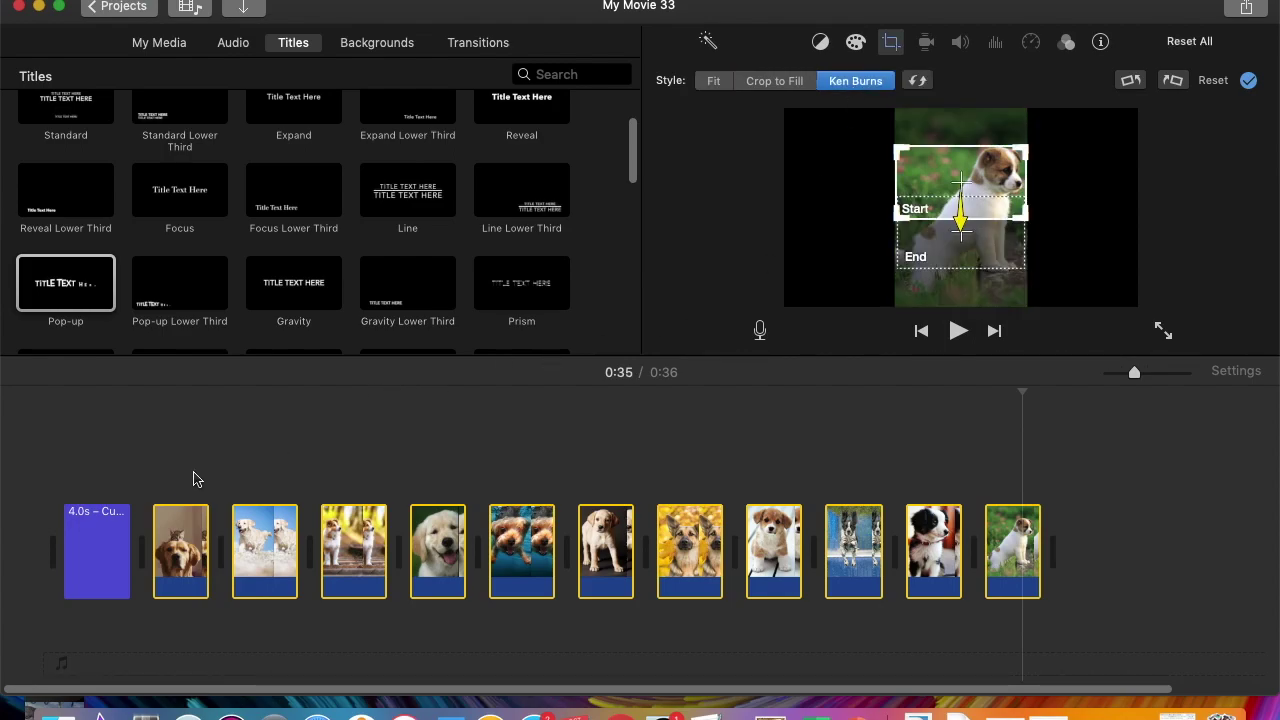
left_click(163, 455)
key("space")
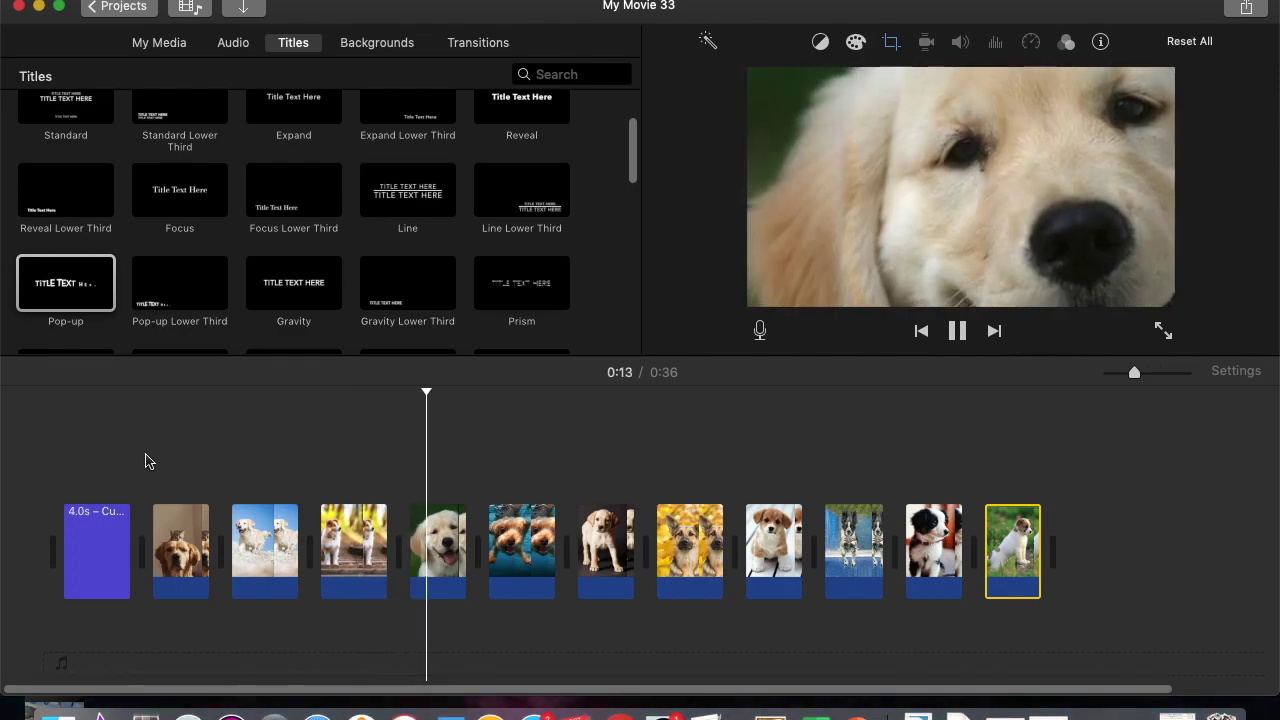
key("space")
Set the kitten-on-dog clip's Ken Burns Start frame to cover the whole picture.
left_click(179, 545)
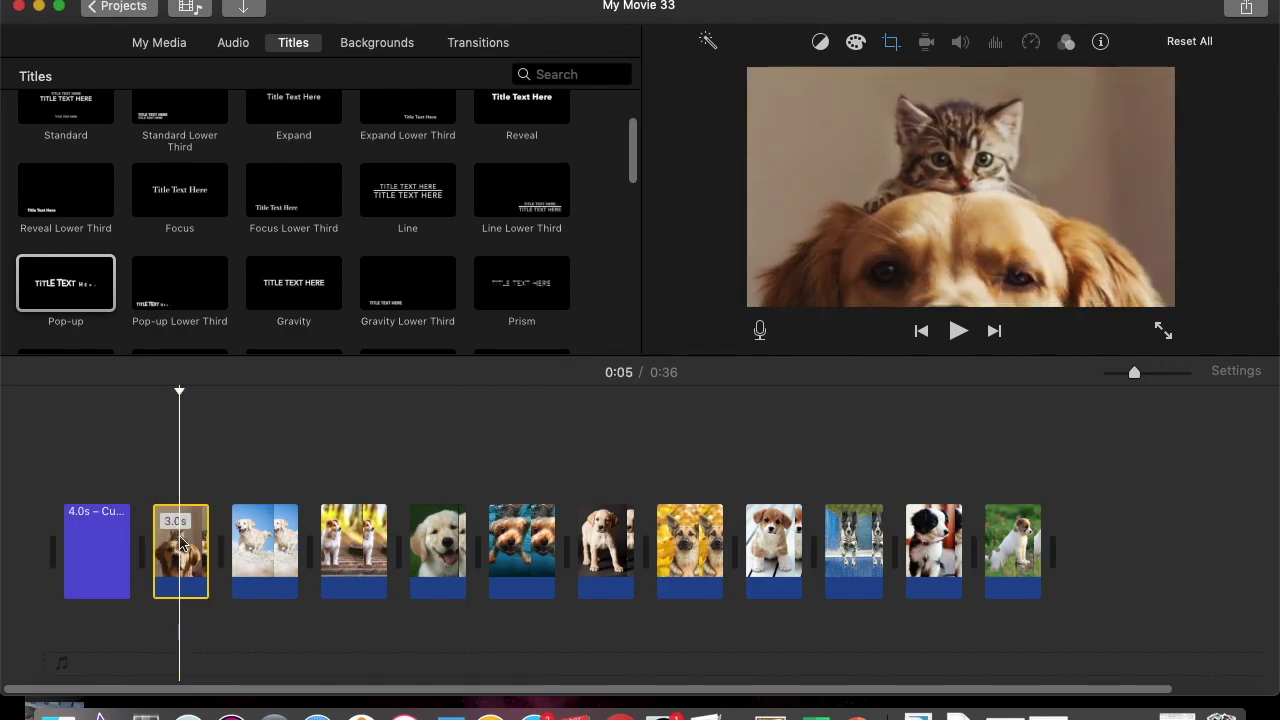
left_click(890, 47)
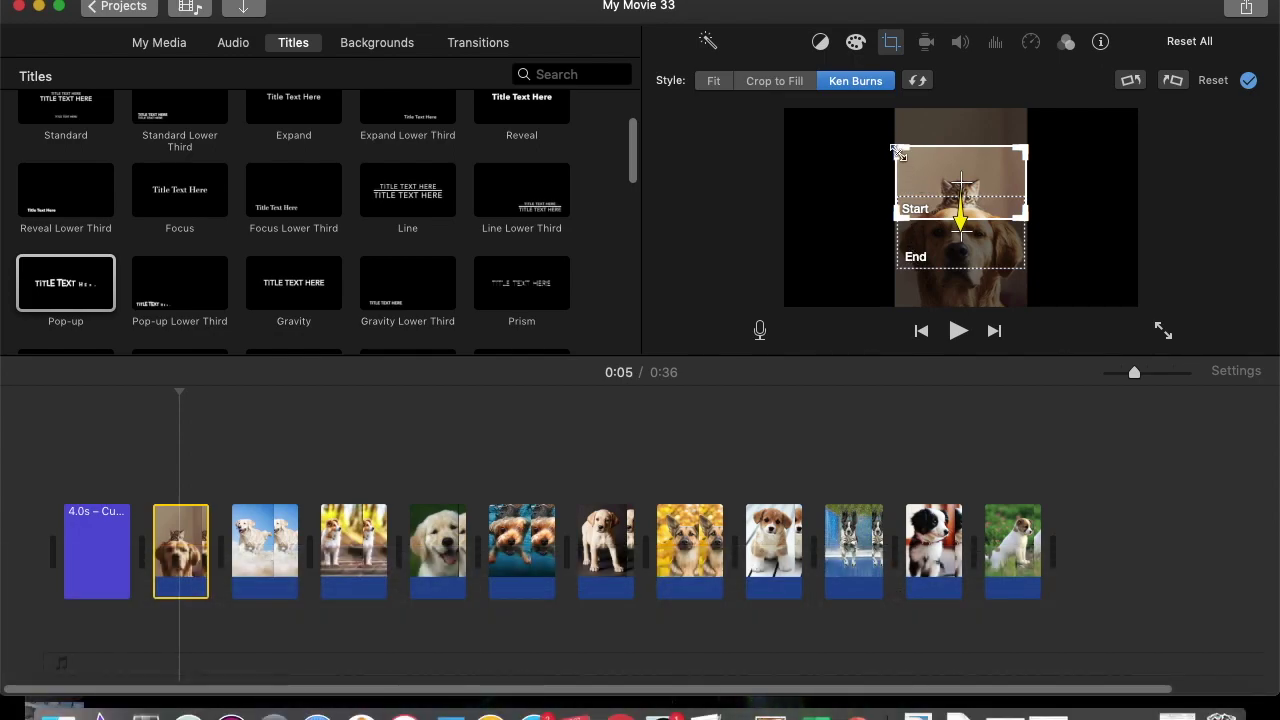
left_click_drag(897, 150, 775, 95)
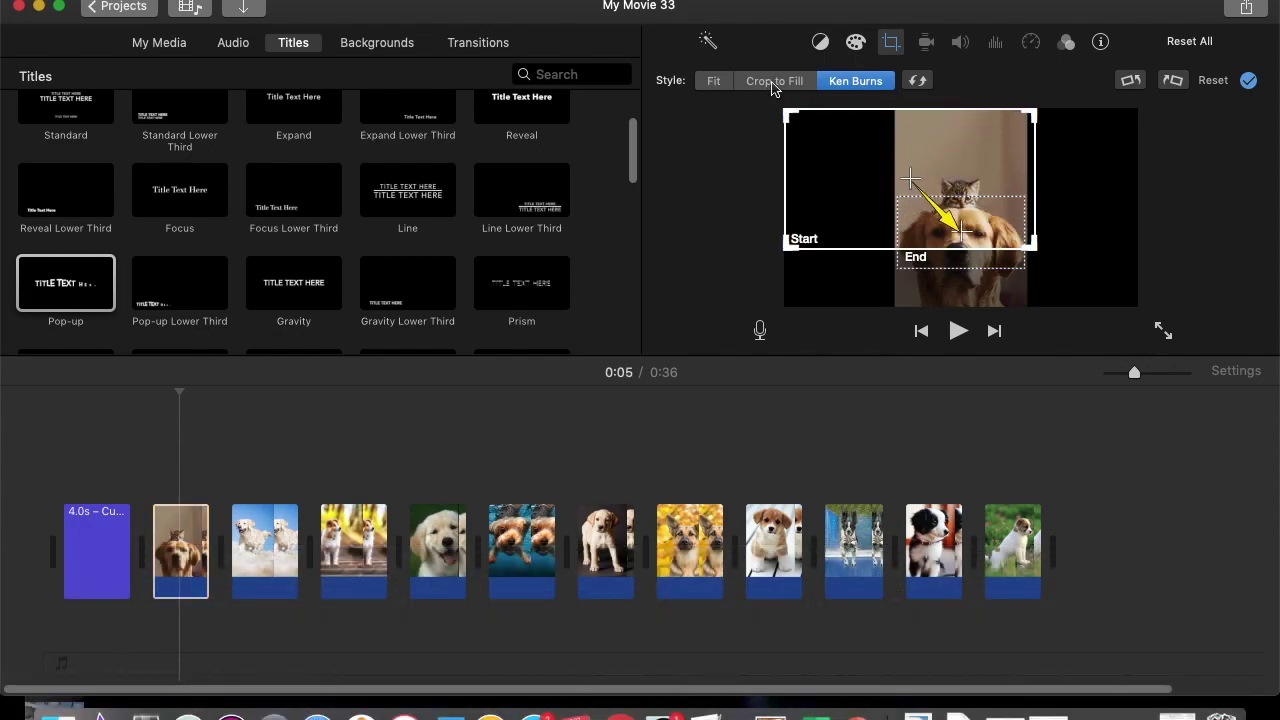
left_click_drag(1036, 250, 1141, 331)
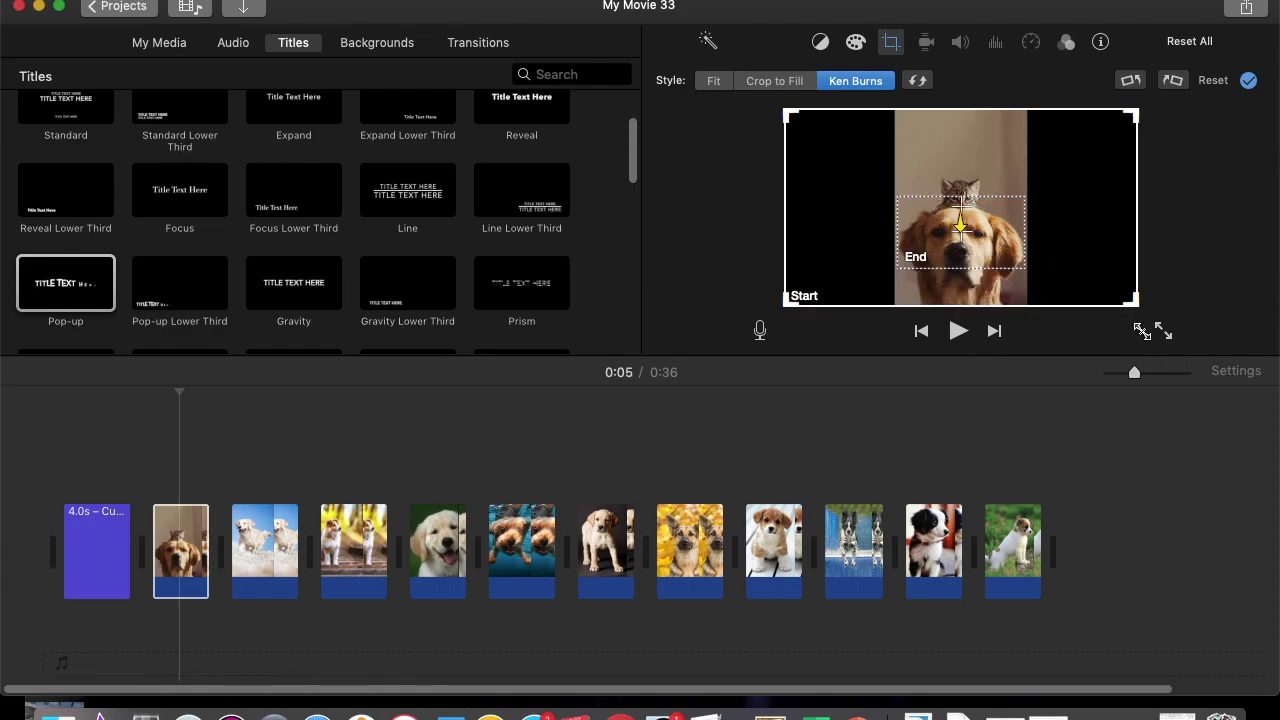
Widen and shift its End frame to include both animals' heads, then preview.
left_click(940, 232)
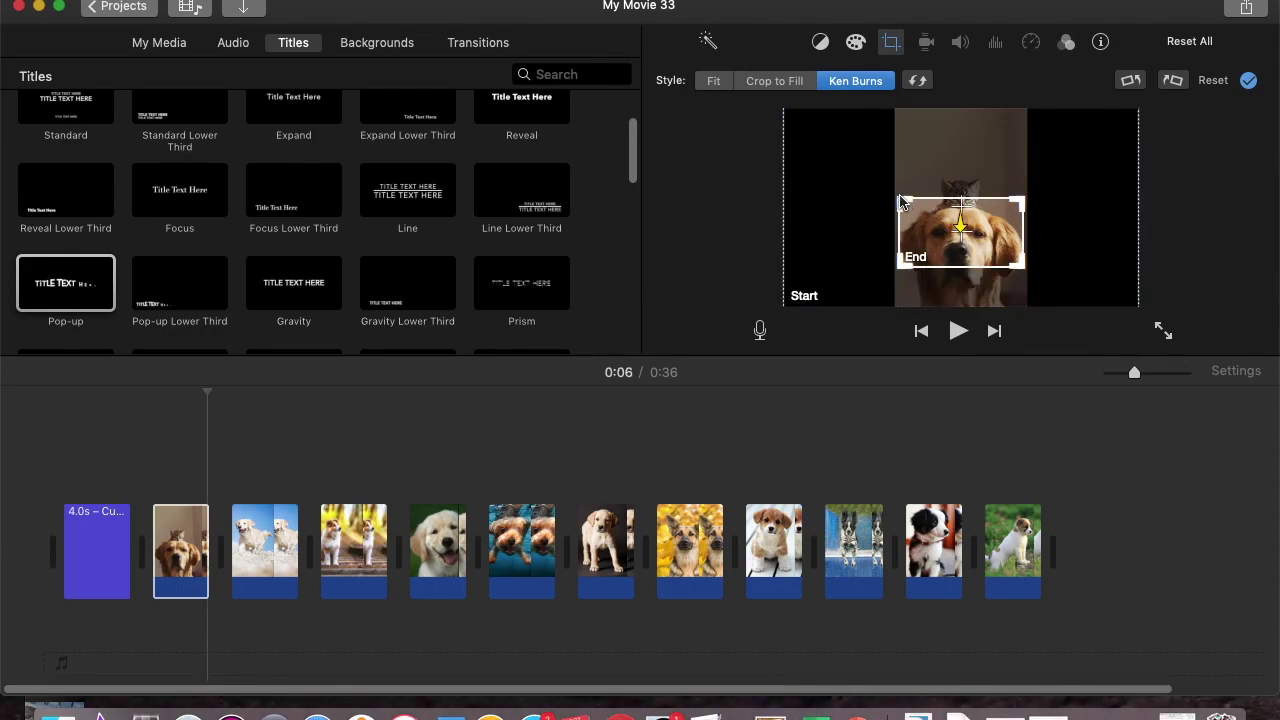
left_click_drag(901, 200, 827, 162)
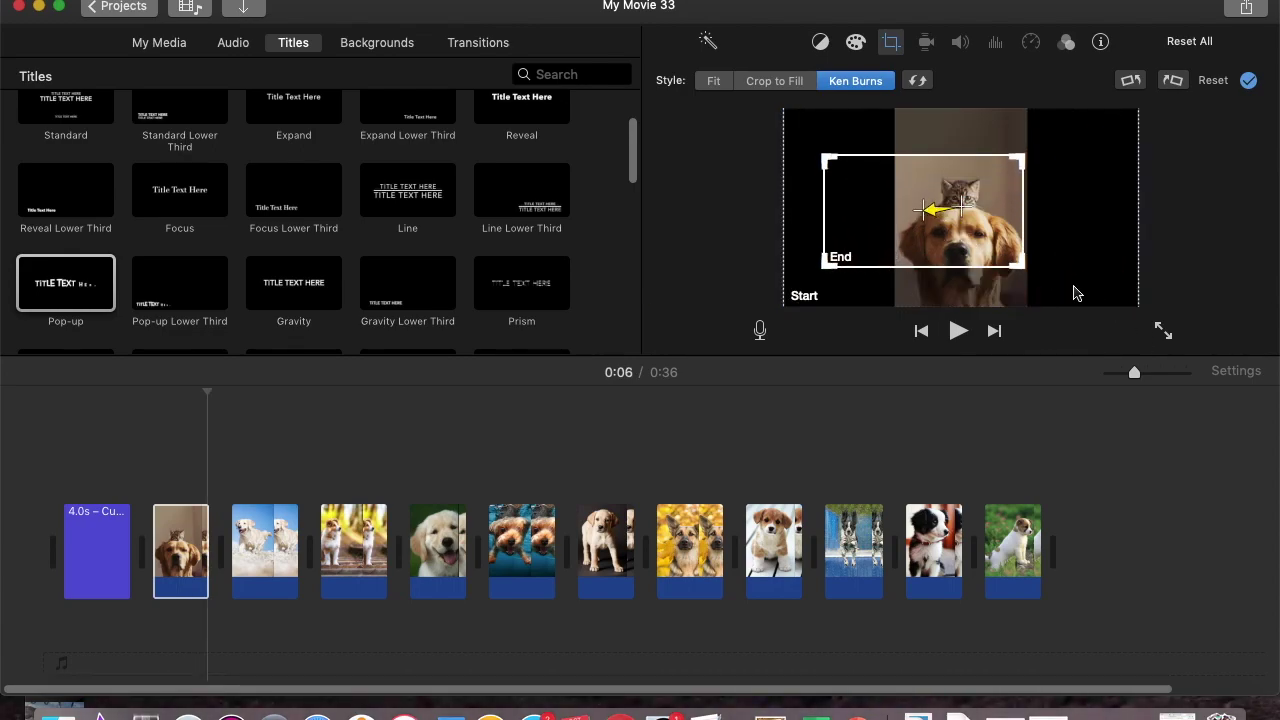
left_click_drag(1024, 267, 1075, 290)
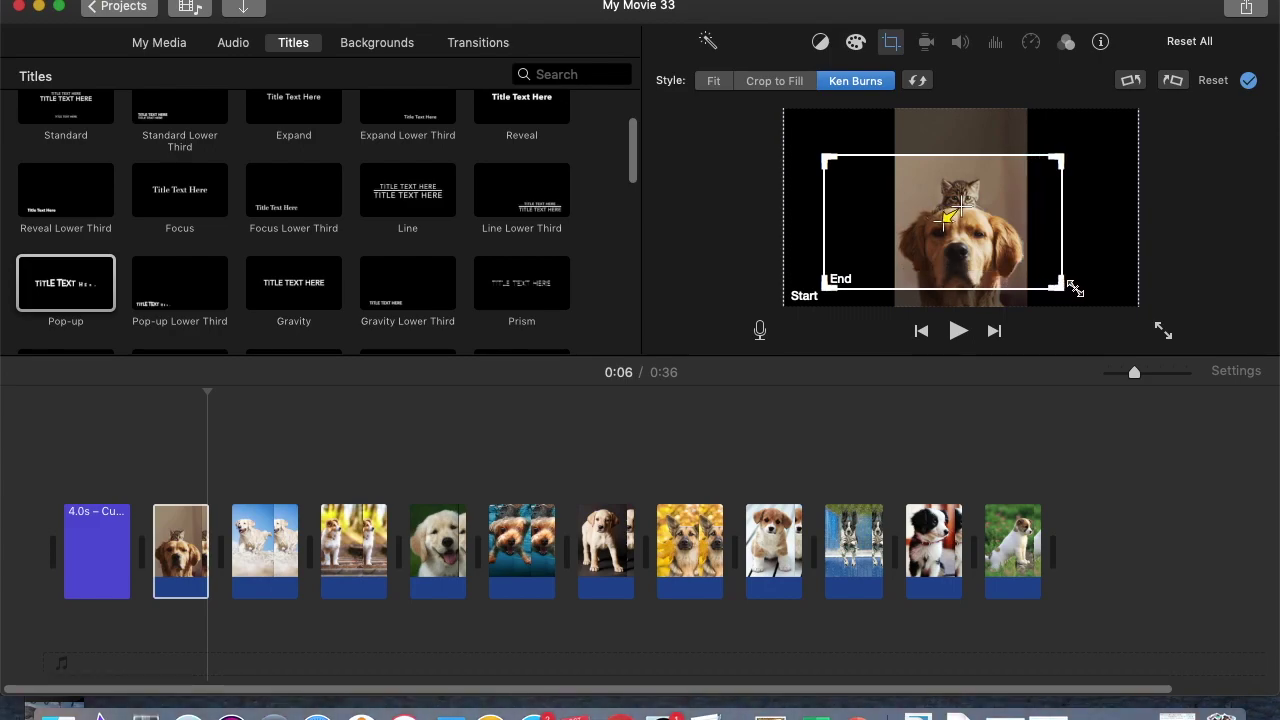
left_click_drag(990, 232, 1011, 245)
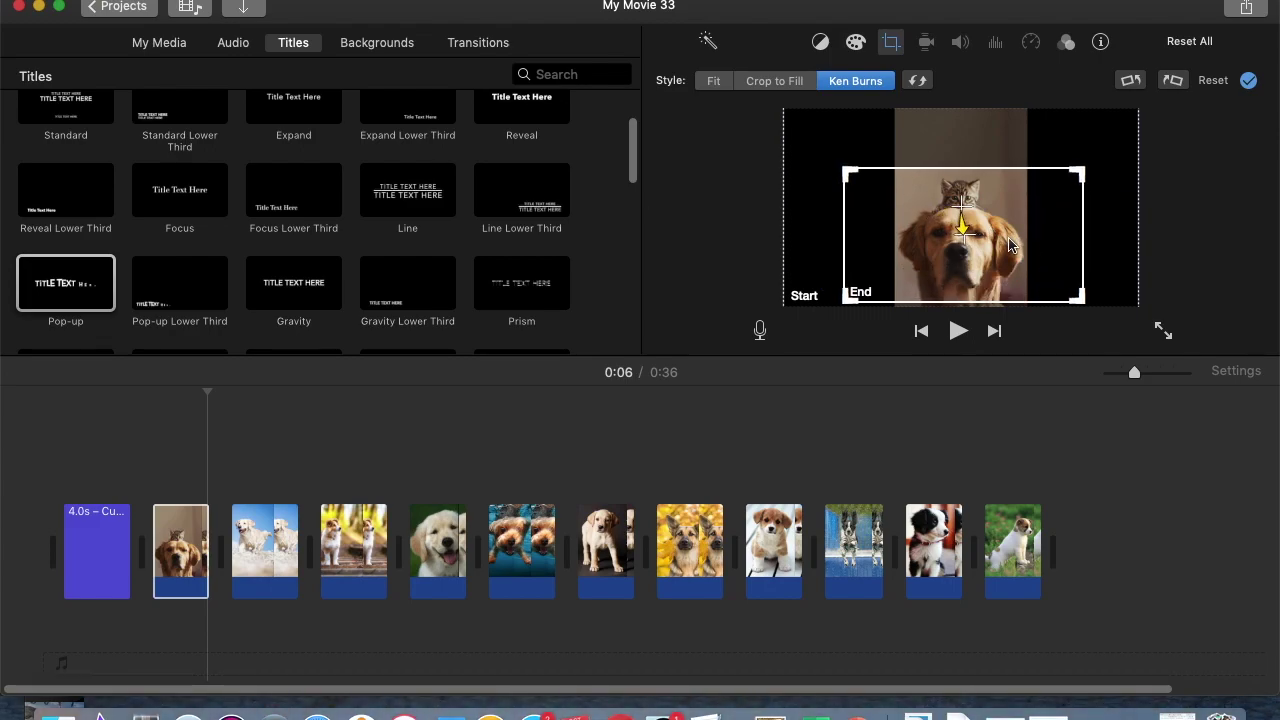
key("space")
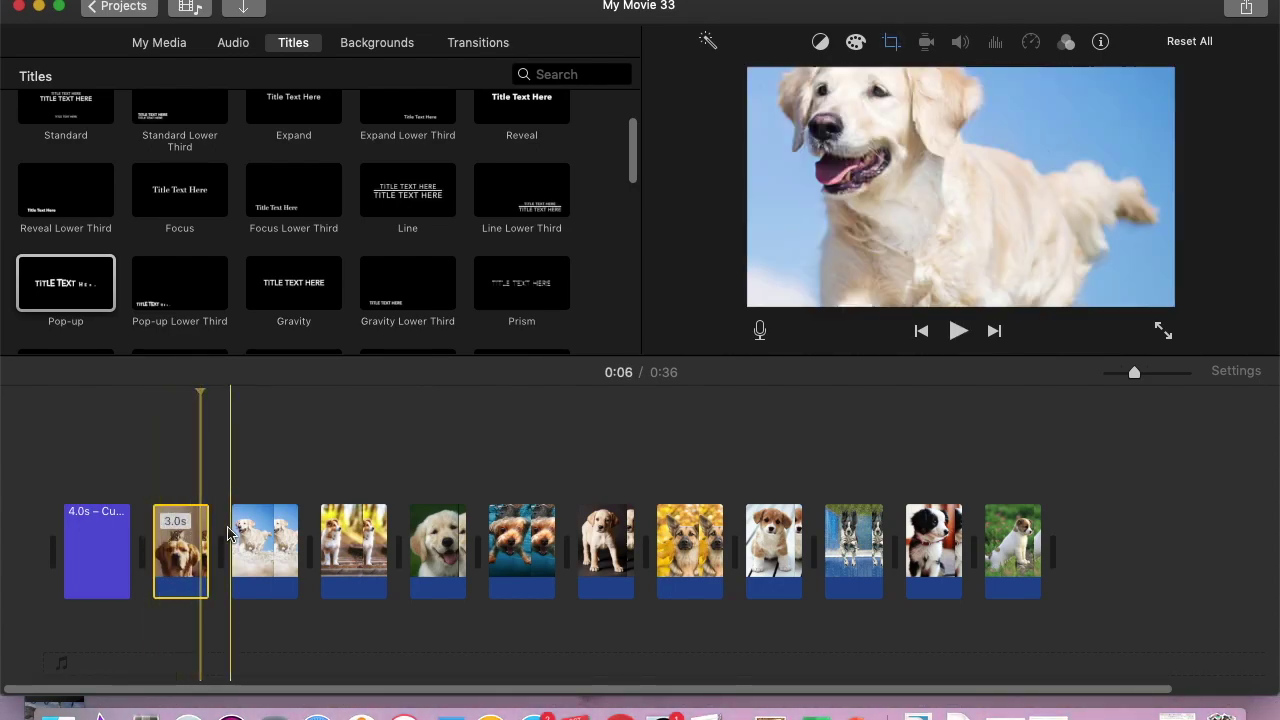
Select the running-dog clip and enlarge its Ken Burns Start frame to the full picture.
left_click(264, 532)
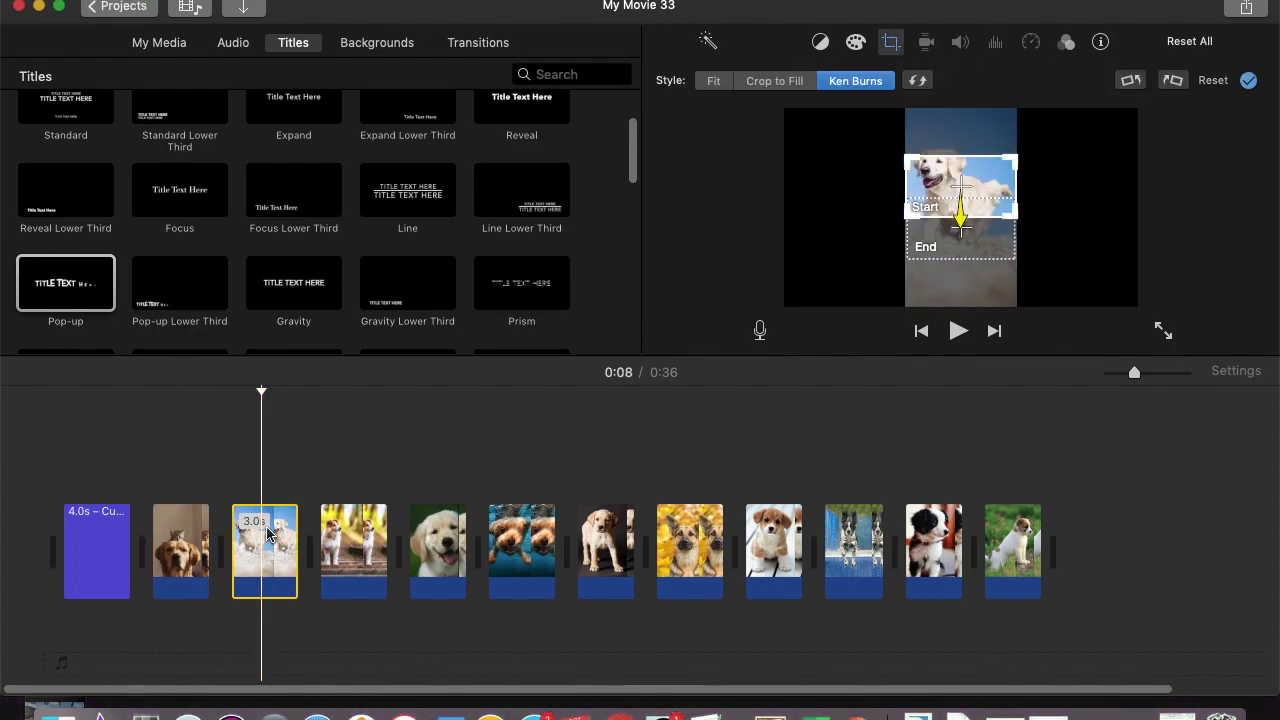
left_click(273, 535)
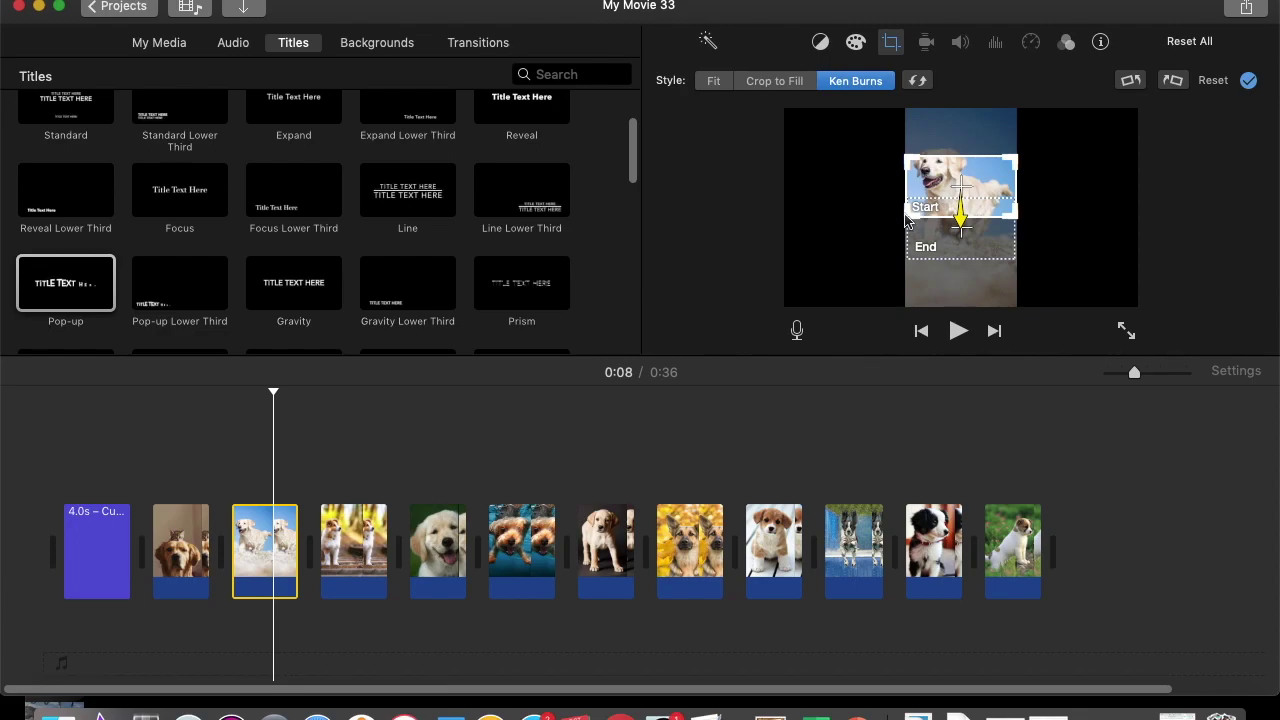
left_click_drag(915, 220, 594, 487)
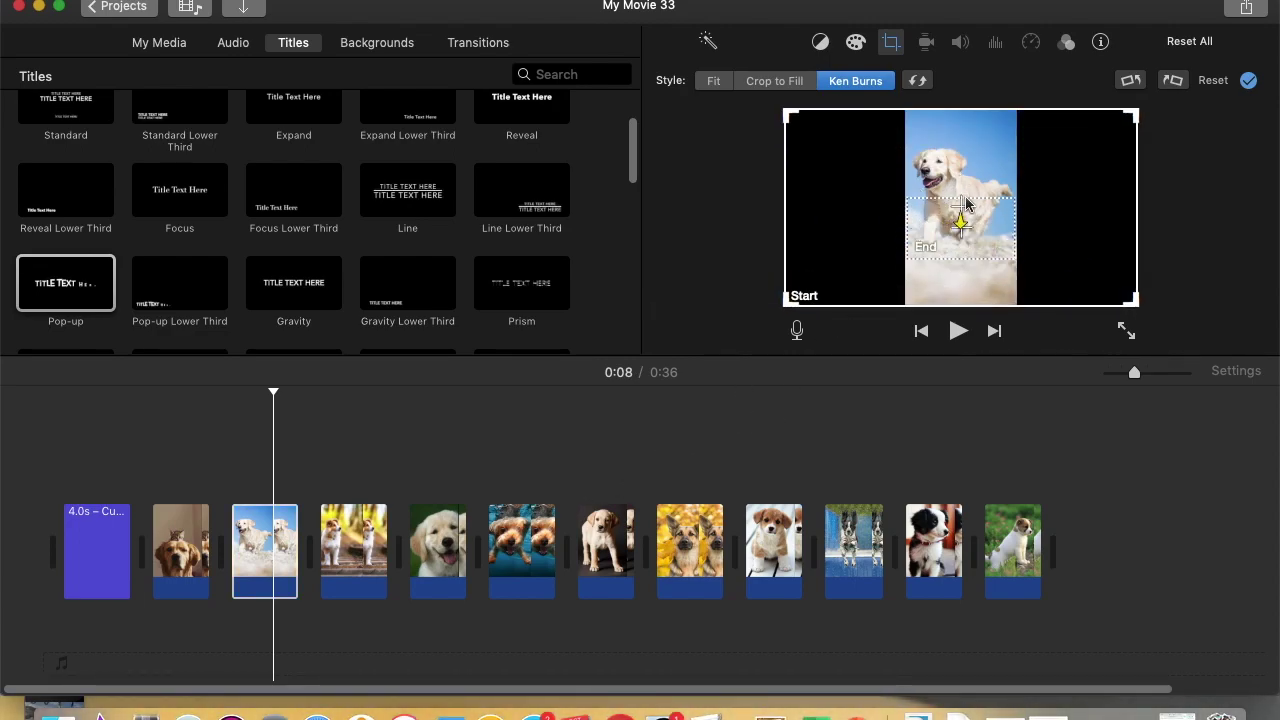
Resize and move the End frame around the white dog in the snow, then preview.
left_click(918, 208)
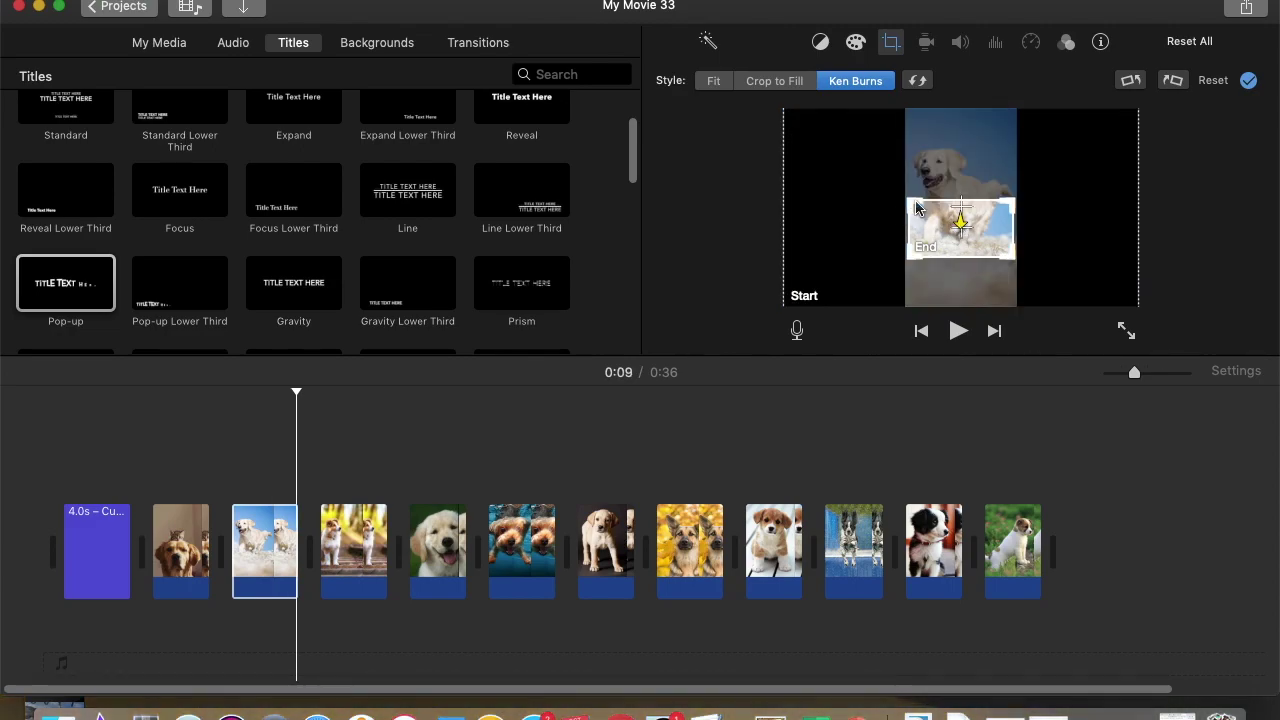
left_click_drag(918, 208, 833, 128)
left_click_drag(888, 183, 938, 176)
left_click_drag(1071, 251, 1081, 269)
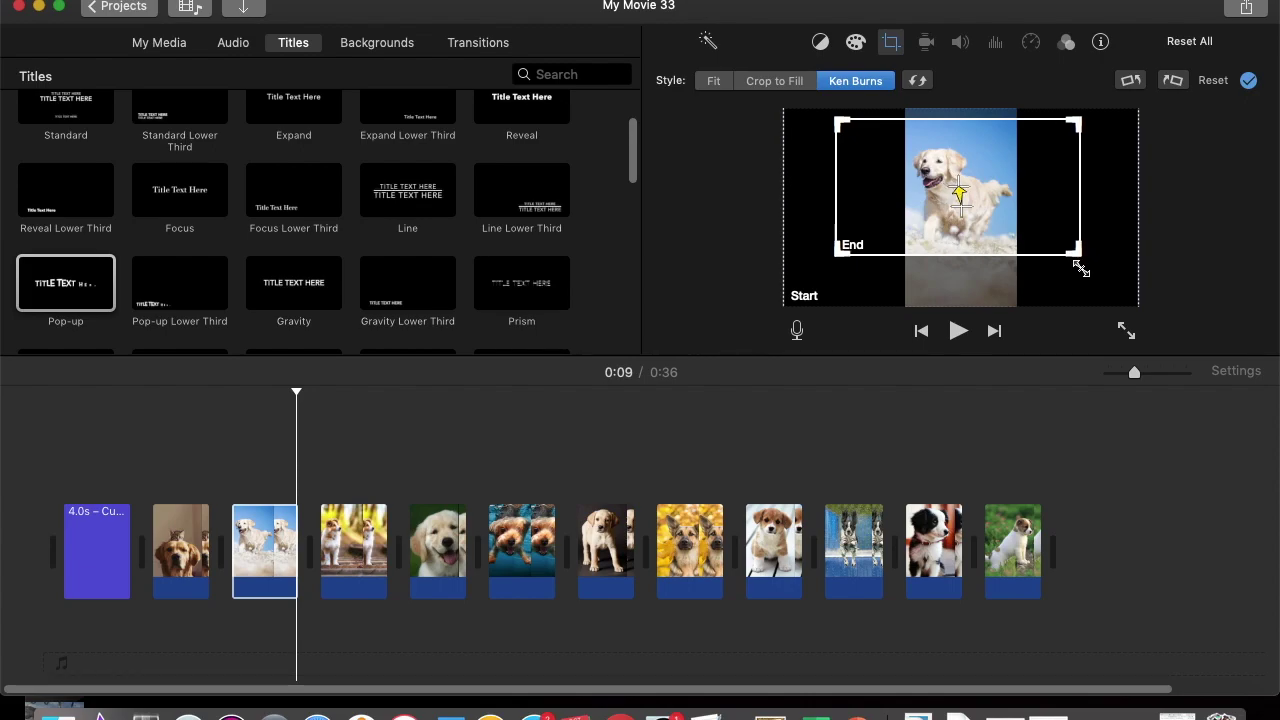
key("space")
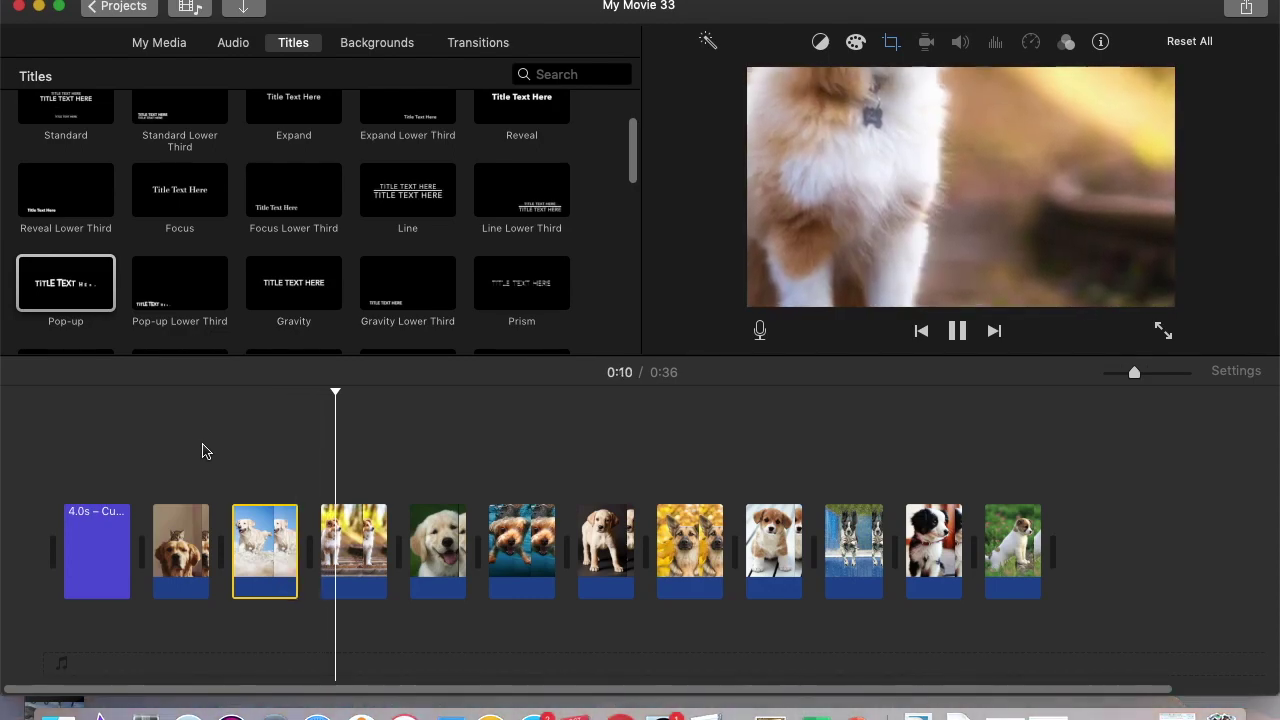
Enlarge and slightly lower the fourth clip's Ken Burns End frame around the puppy.
key("space")
left_click(385, 540)
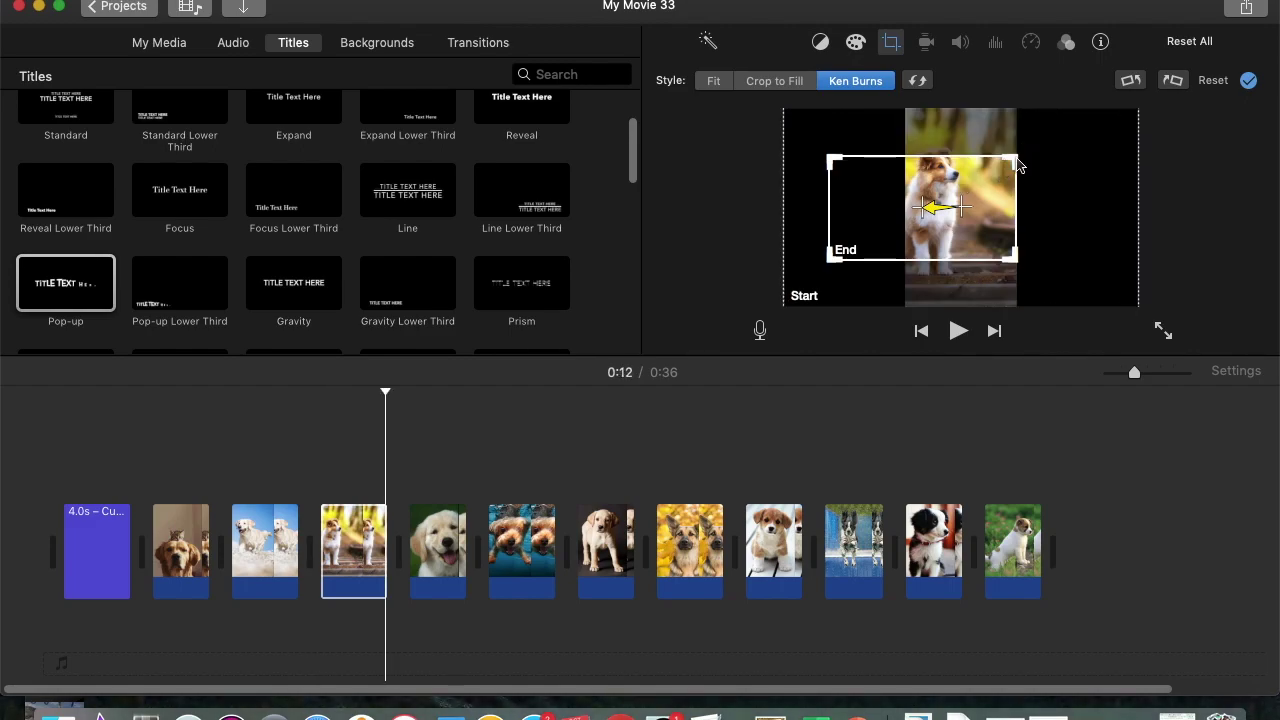
left_click_drag(1015, 157, 1054, 129)
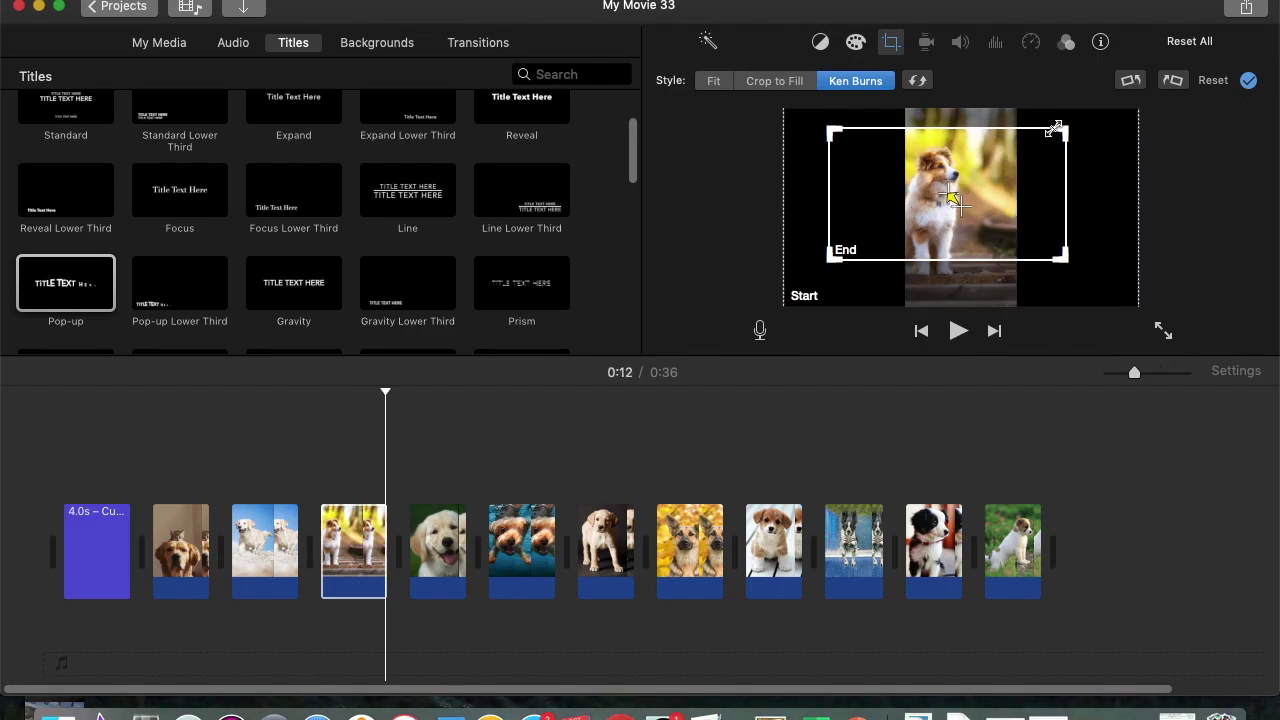
mouse_move(1018, 175)
left_mouse_down()
mouse_move(1028, 194)
mouse_move(1017, 191)
left_mouse_up()
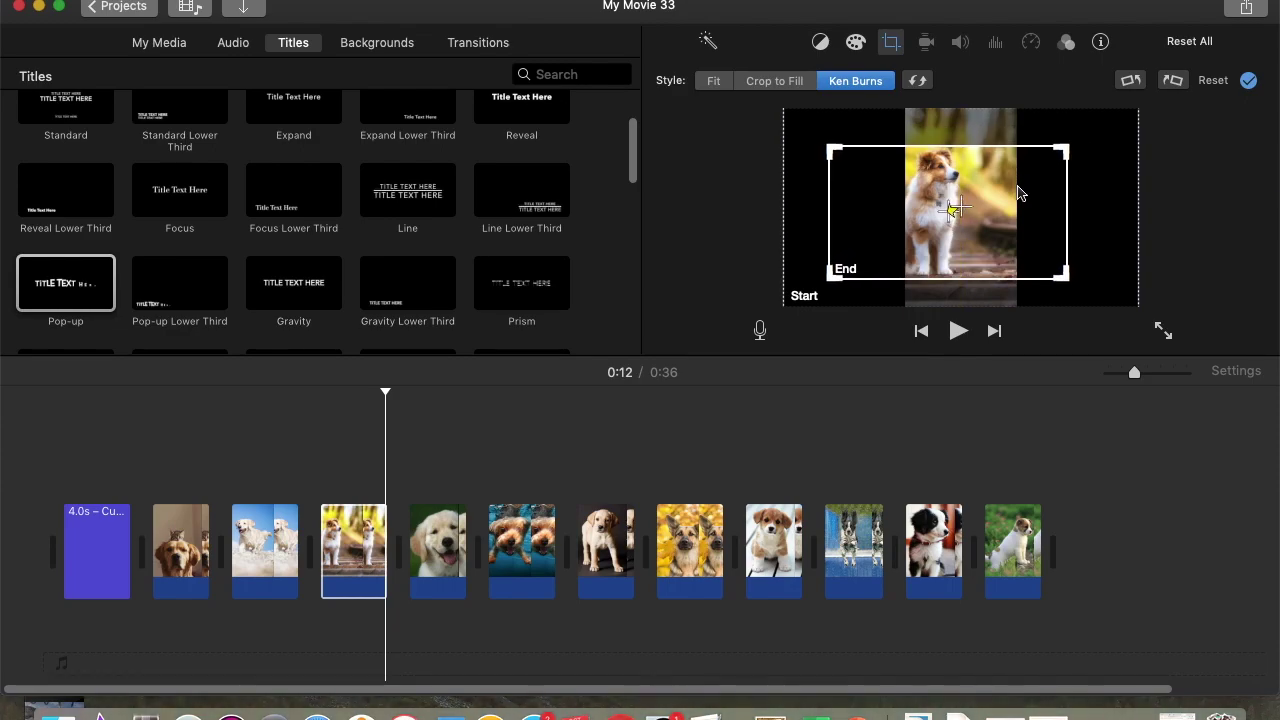
Preview the fourth clip, then nudge its End frame slightly upward.
left_click(315, 450)
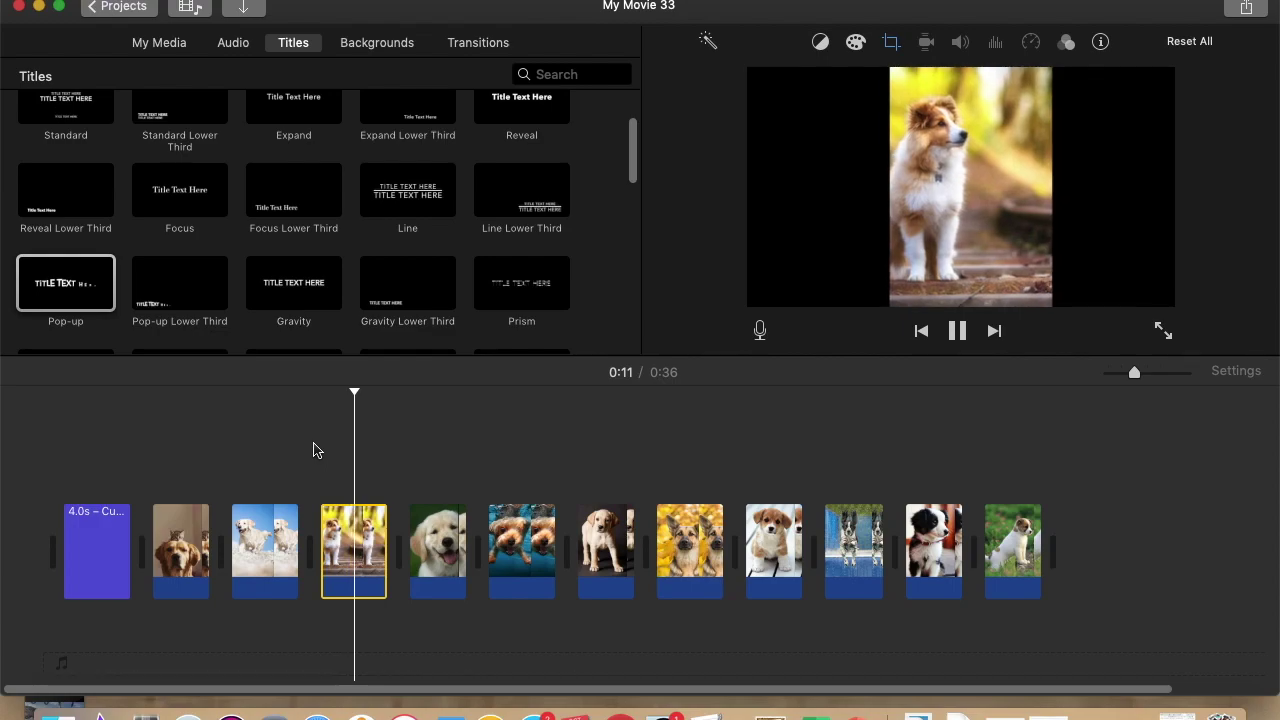
left_click(345, 560)
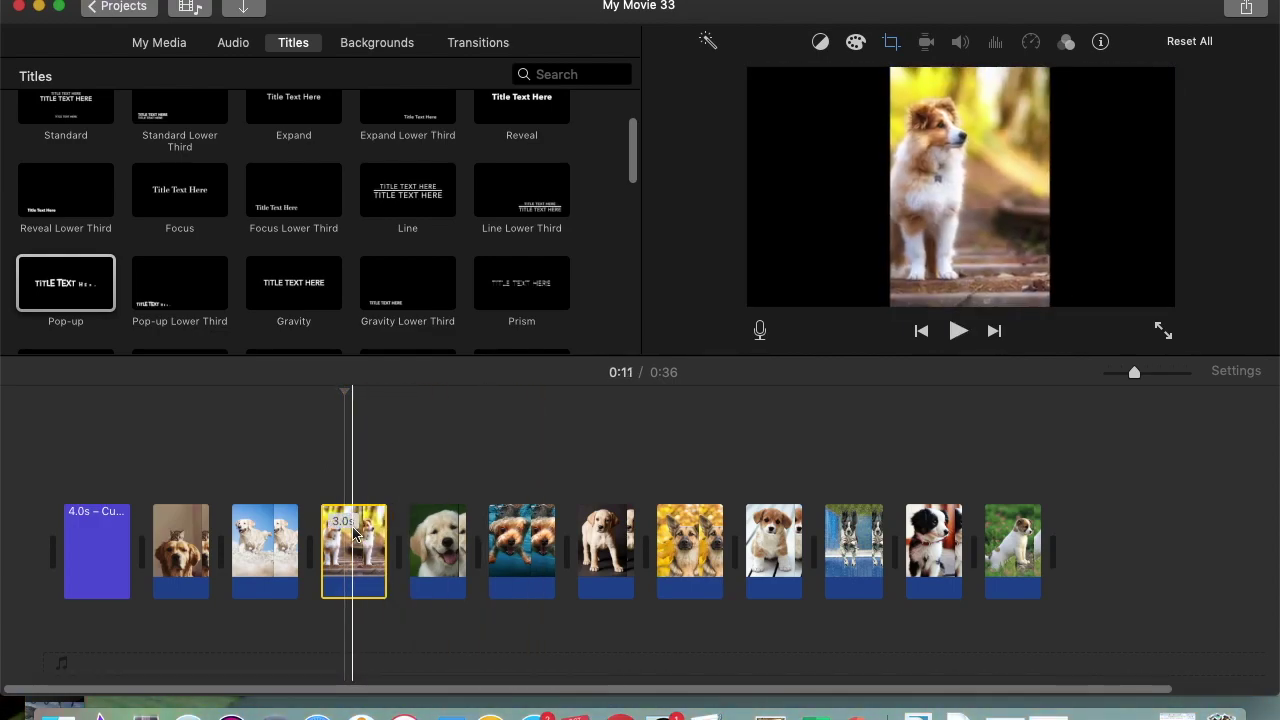
left_click(351, 550)
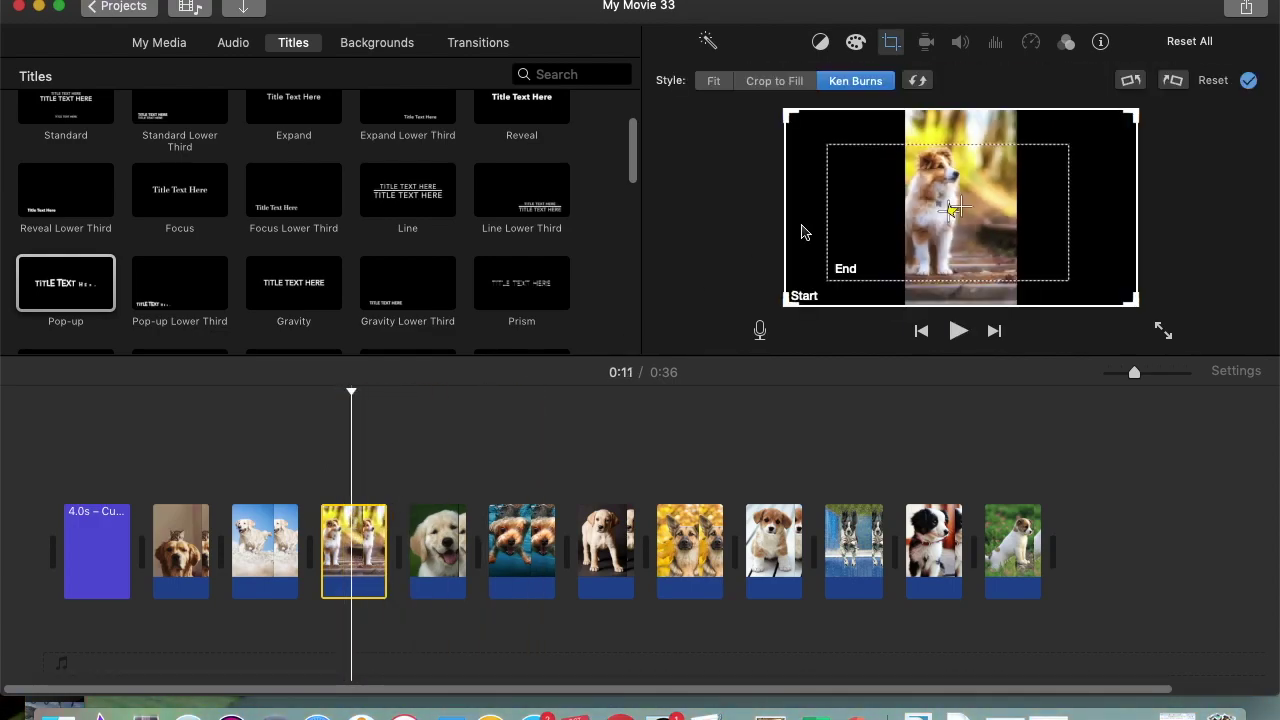
left_click(967, 181)
left_click_drag(967, 181, 970, 167)
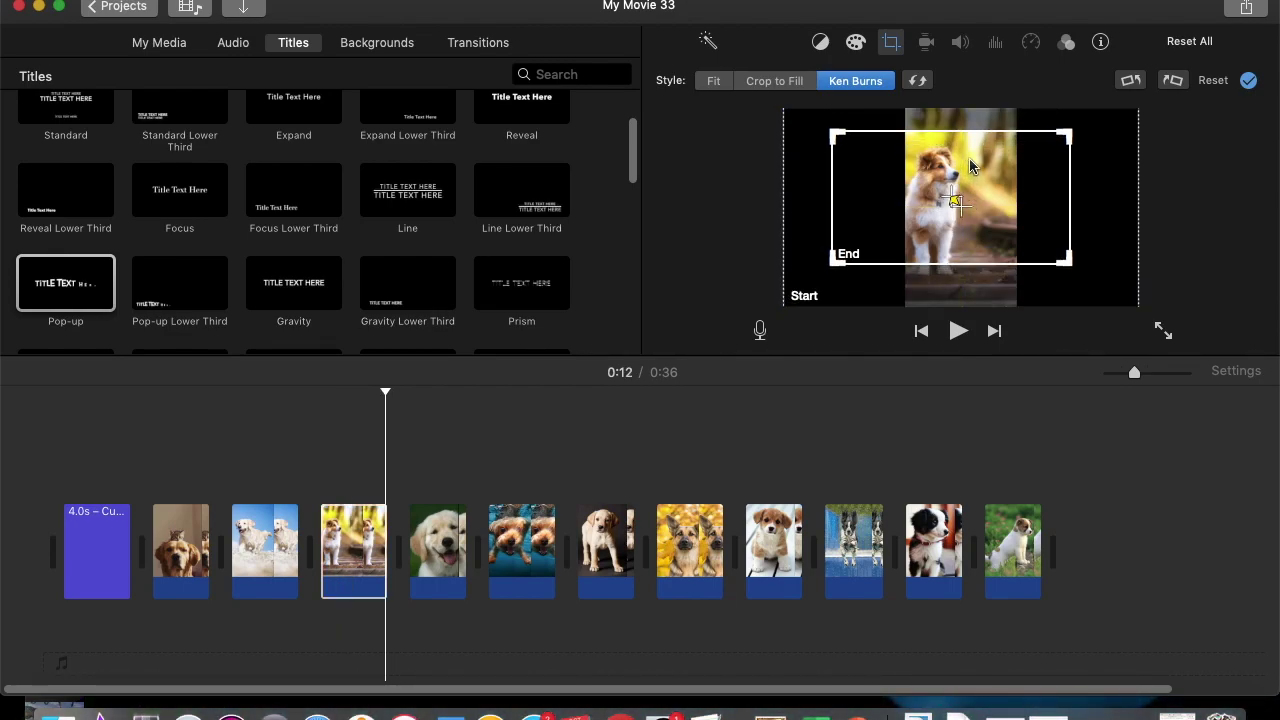